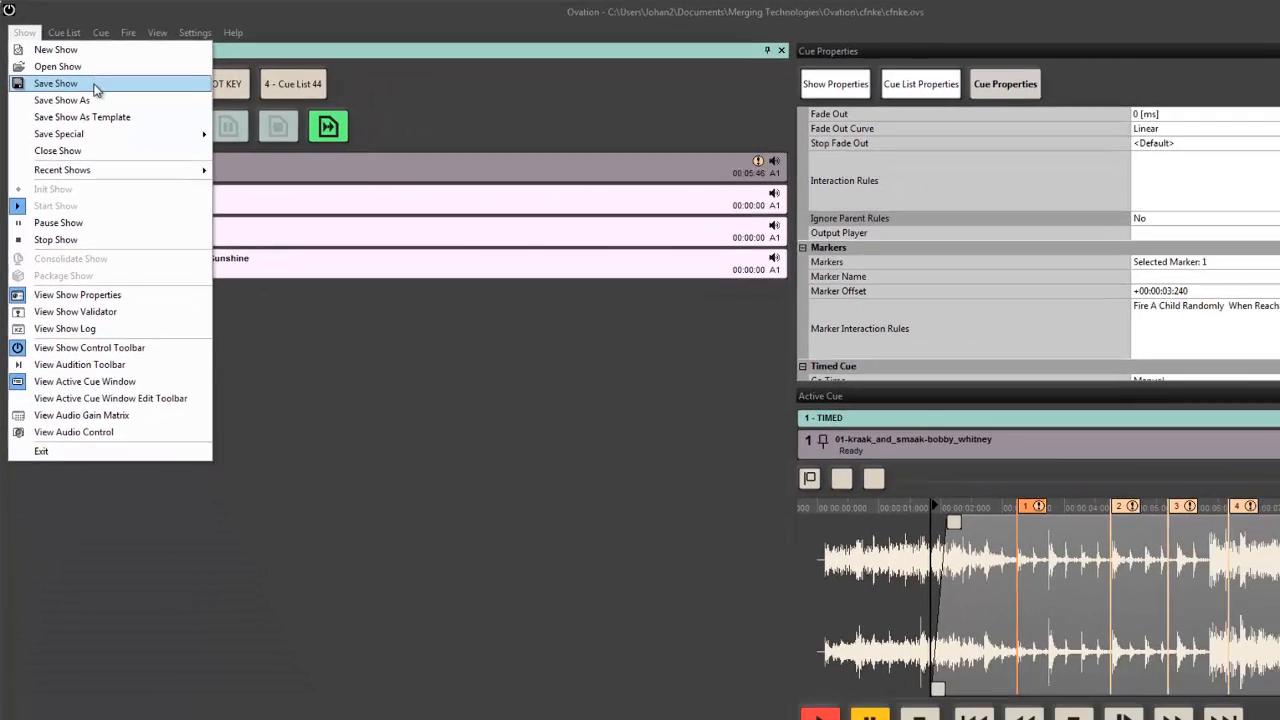
# Save the current show, and save another version of it in the same folder as cfnke_002
pyautogui.click(92, 87)
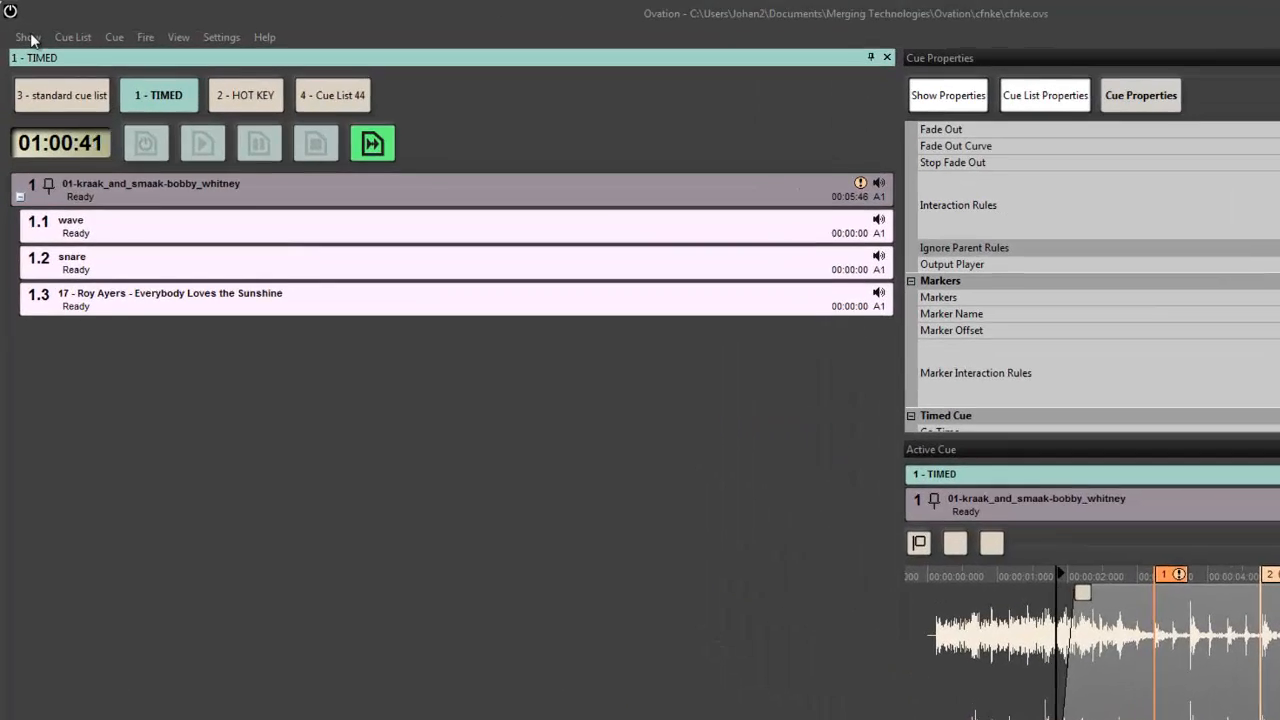
pyautogui.click(28, 37)
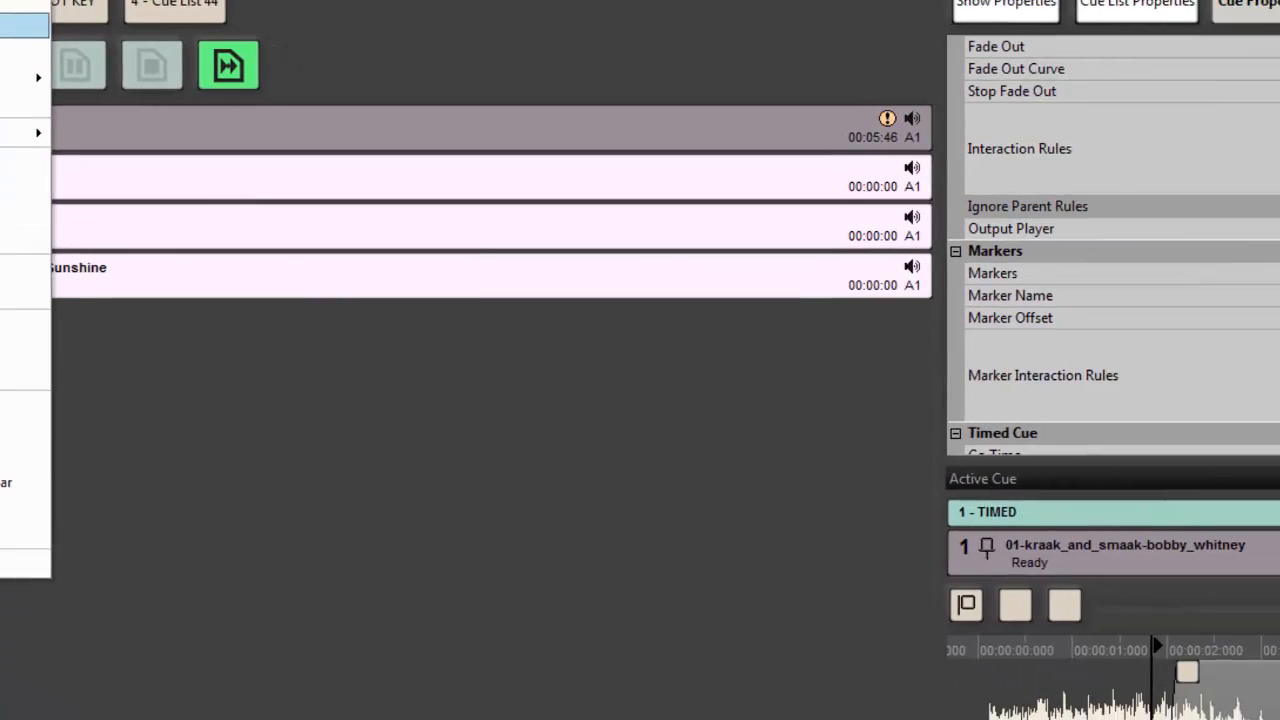
pyautogui.click(12, 25)
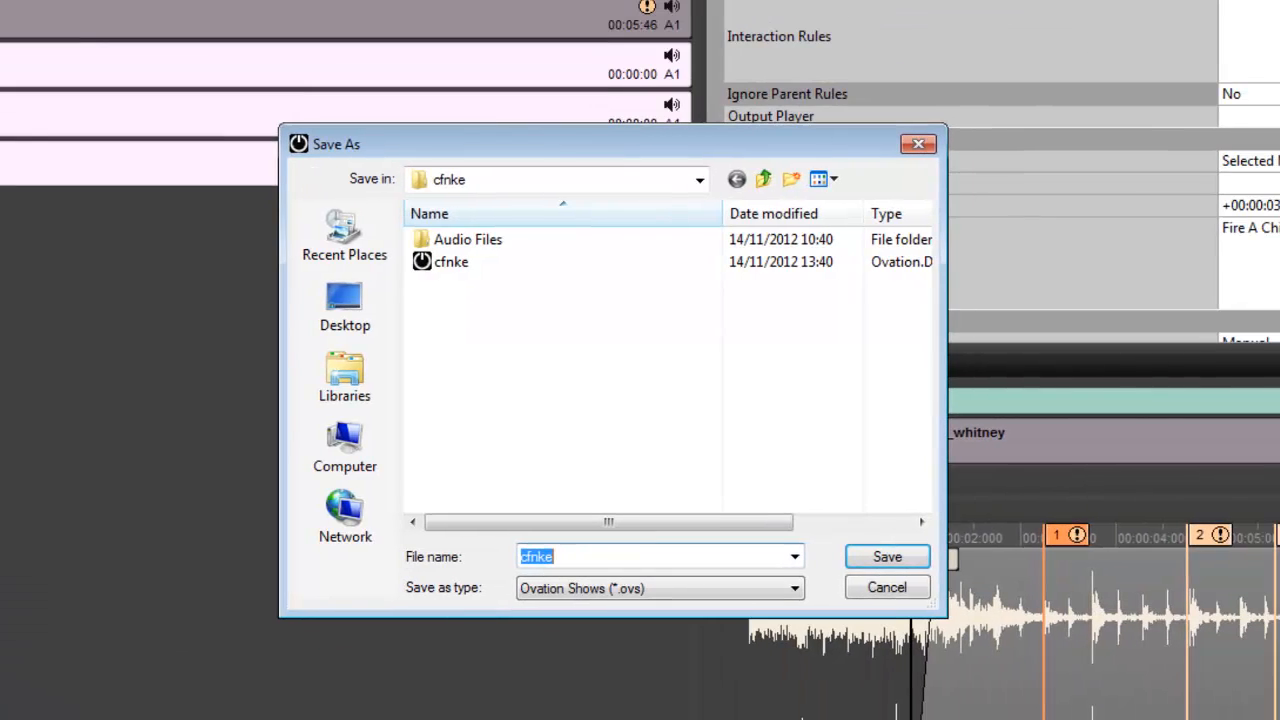
pyautogui.click(598, 561)
pyautogui.write('_002')
pyautogui.doubleClick(598, 560)
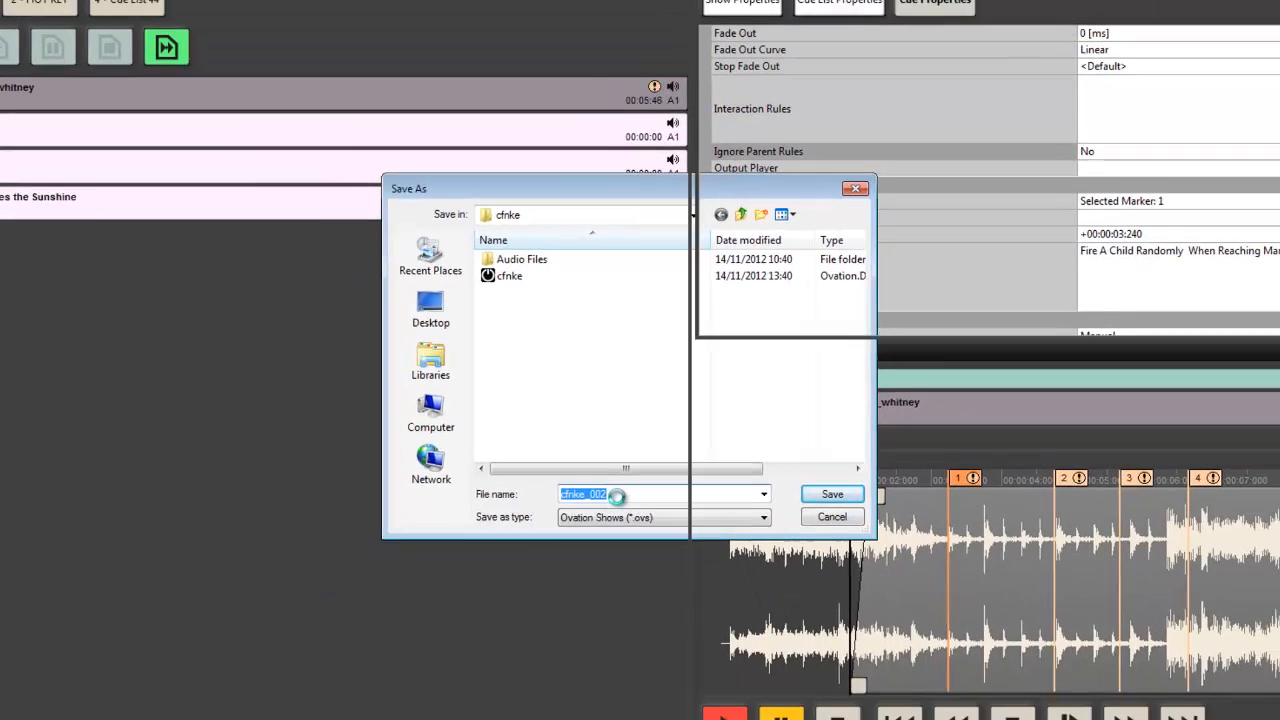
pyautogui.press('Return')
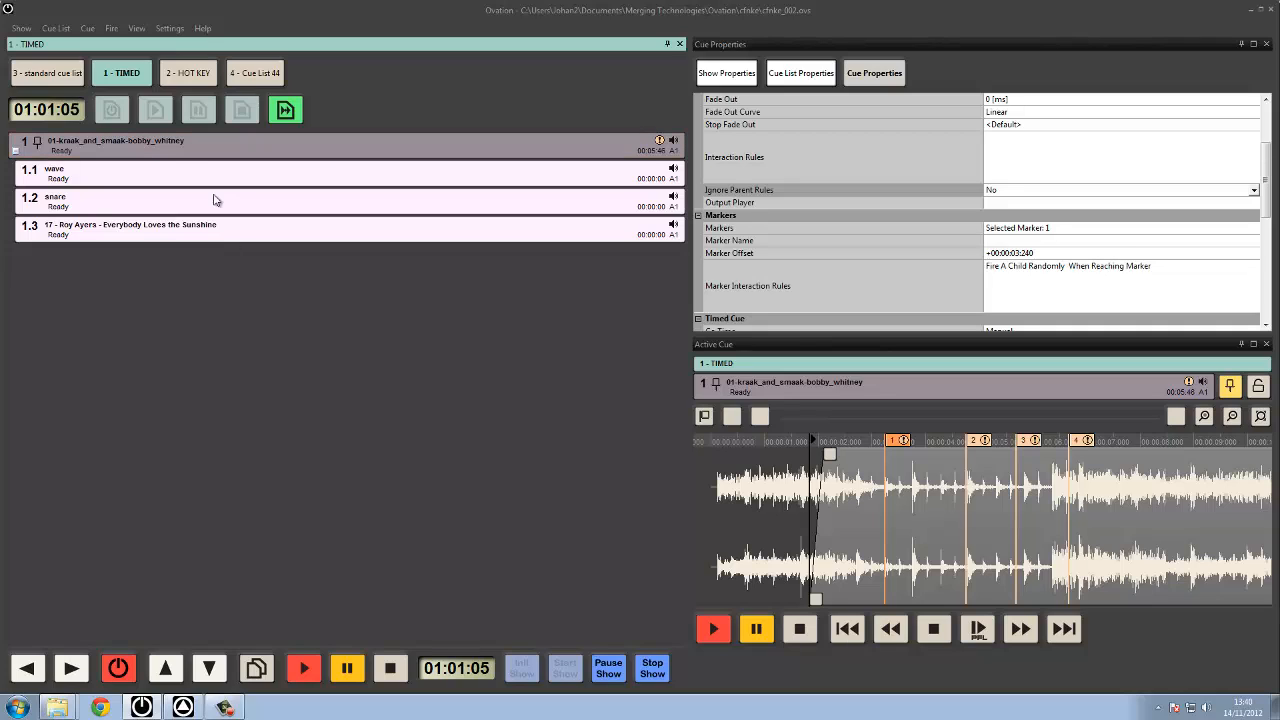
# Open the option for saving the show as a template and look through the existing shows in the Templates folder
pyautogui.click(22, 28)
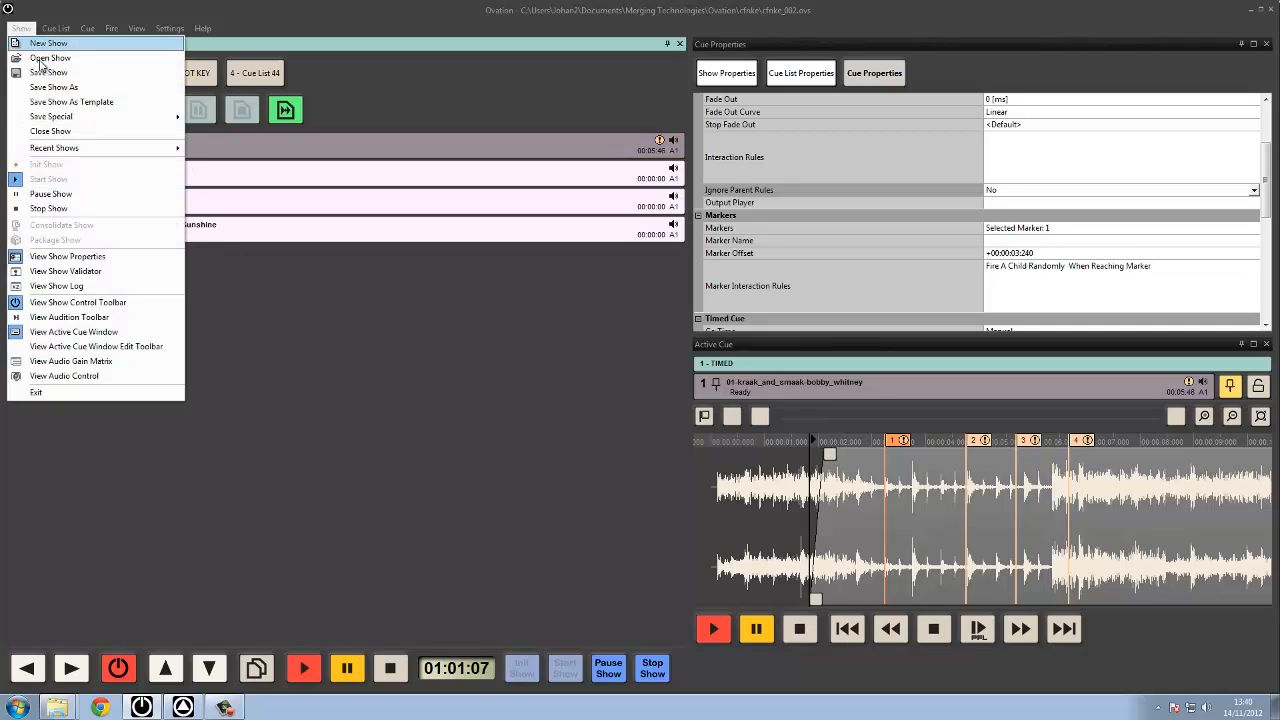
pyautogui.click(79, 104)
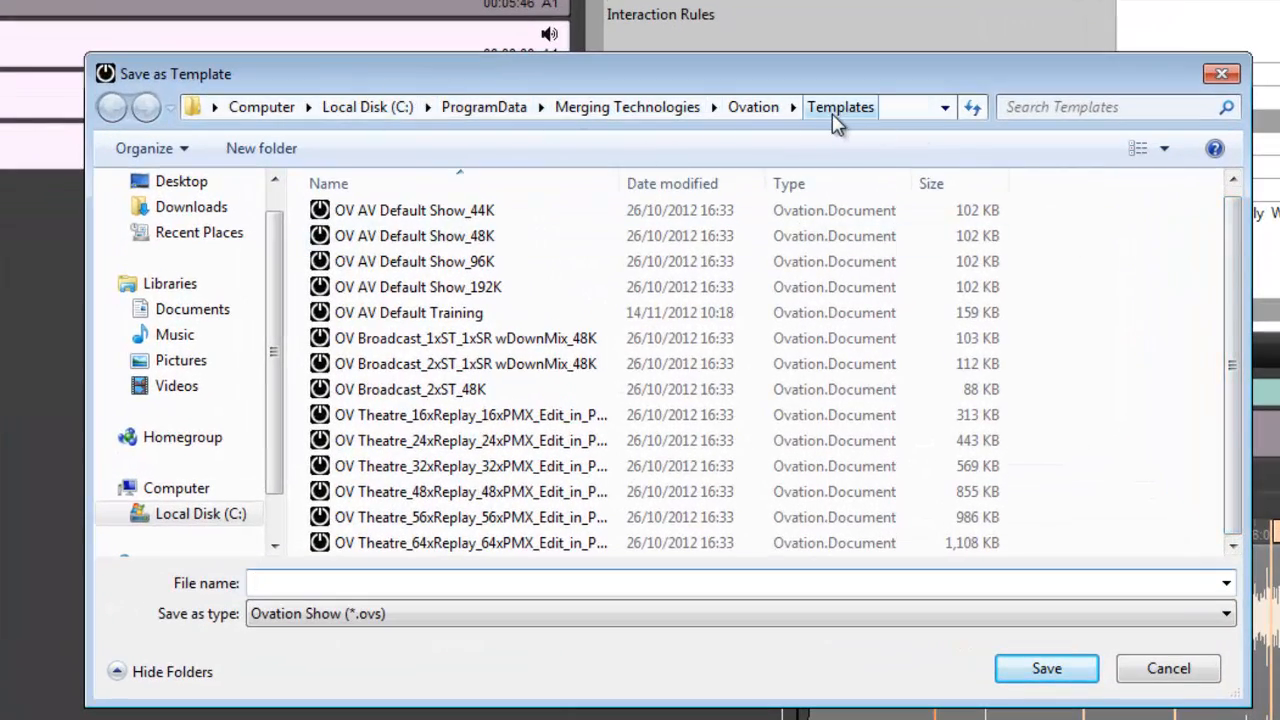
pyautogui.scroll(1, 1234, 257)
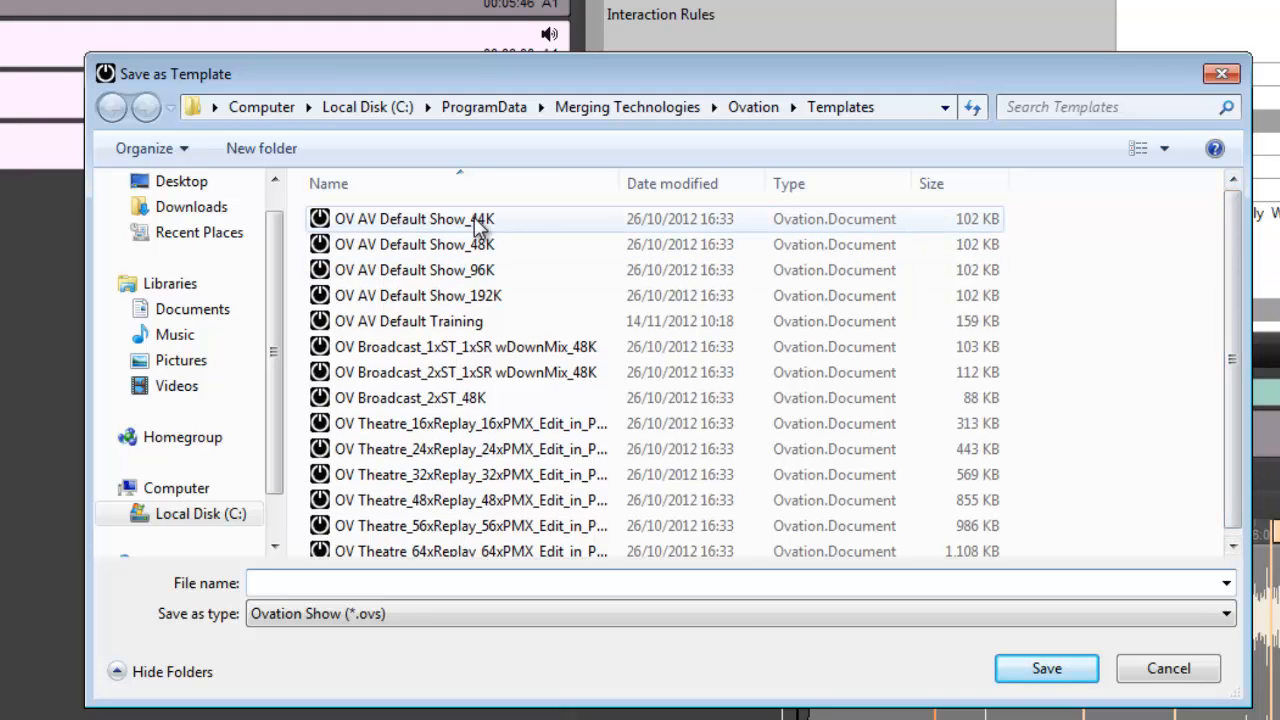
pyautogui.scroll(-1, 1234, 257)
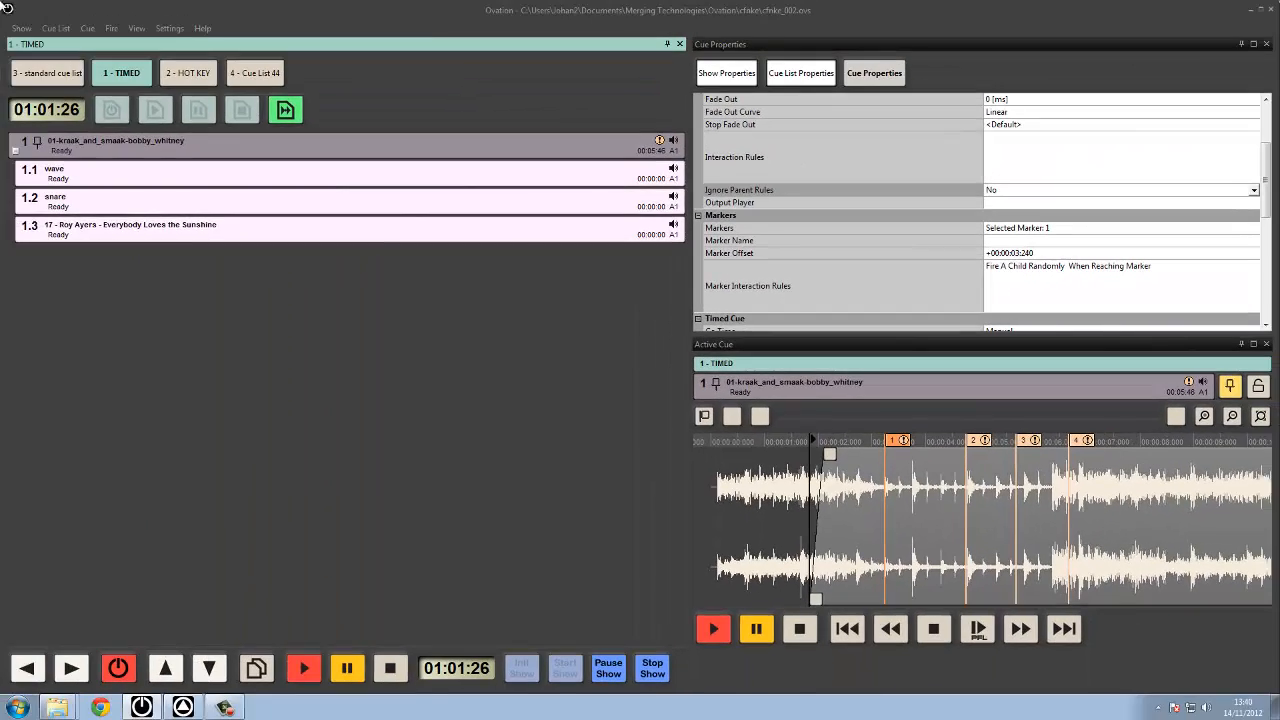
# Stop the running show and confirm stopping it
pyautogui.click(19, 29)
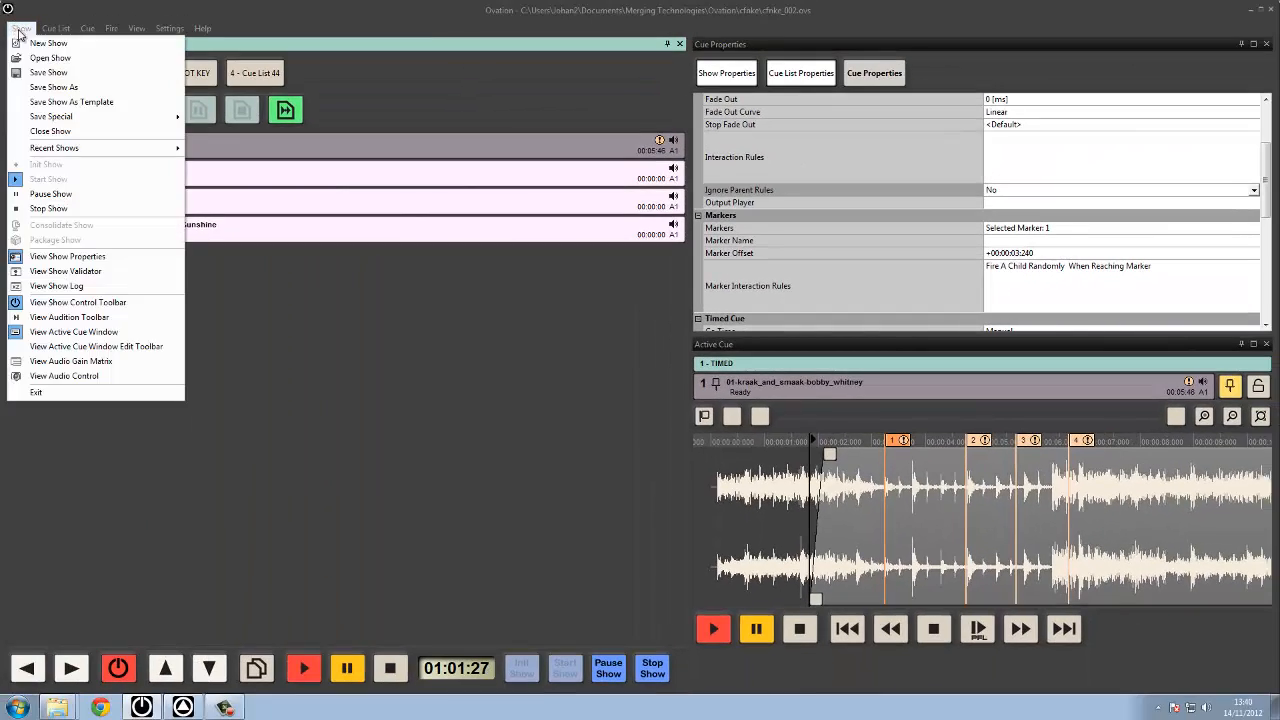
pyautogui.click(48, 208)
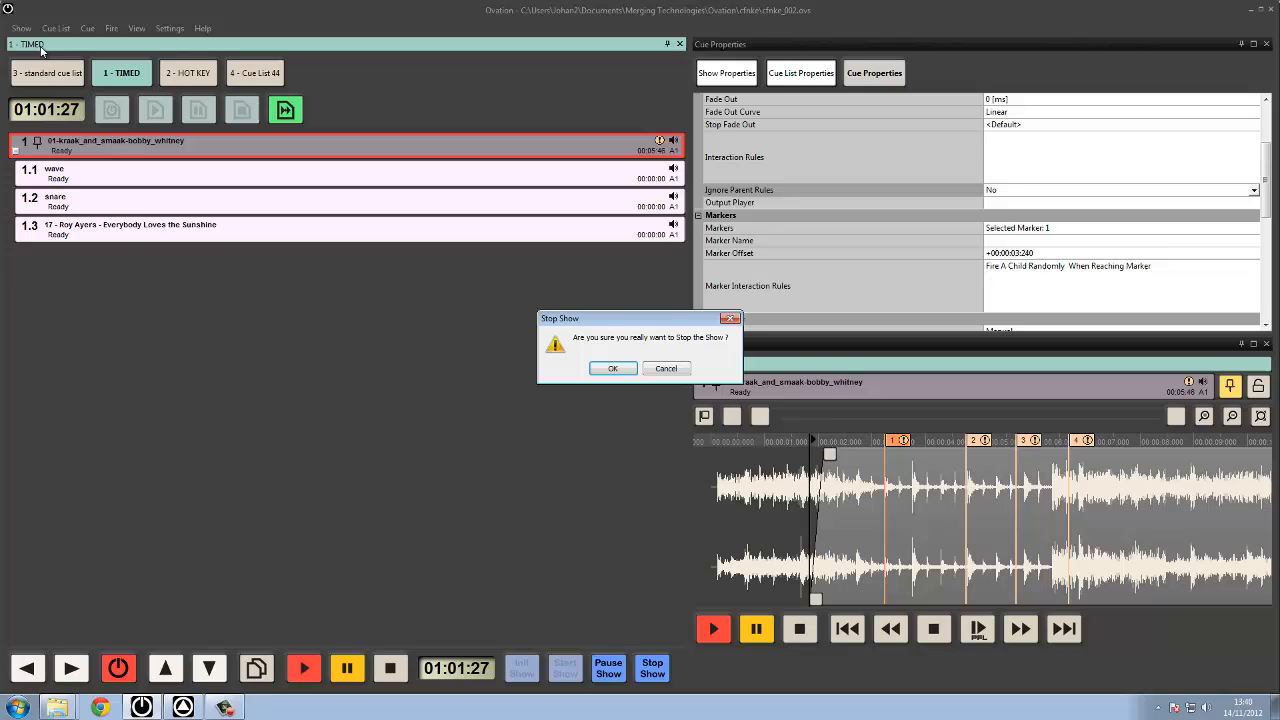
pyautogui.click(613, 368)
# Examine the template shows offered for creating a new show, and cancel without creating one
pyautogui.click(712, 227)
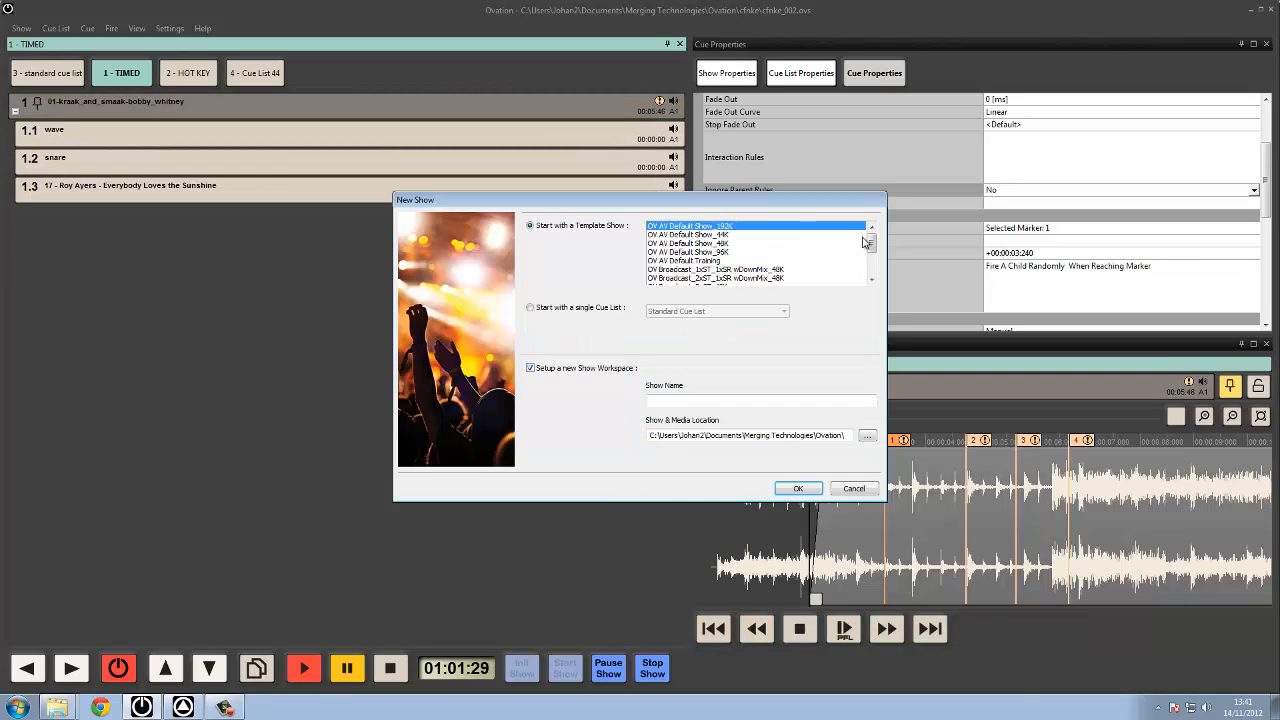
pyautogui.moveTo(872, 242)
pyautogui.mouseDown()
pyautogui.moveTo(877, 264)
pyautogui.moveTo(873, 240)
pyautogui.mouseUp()
pyautogui.click(855, 489)
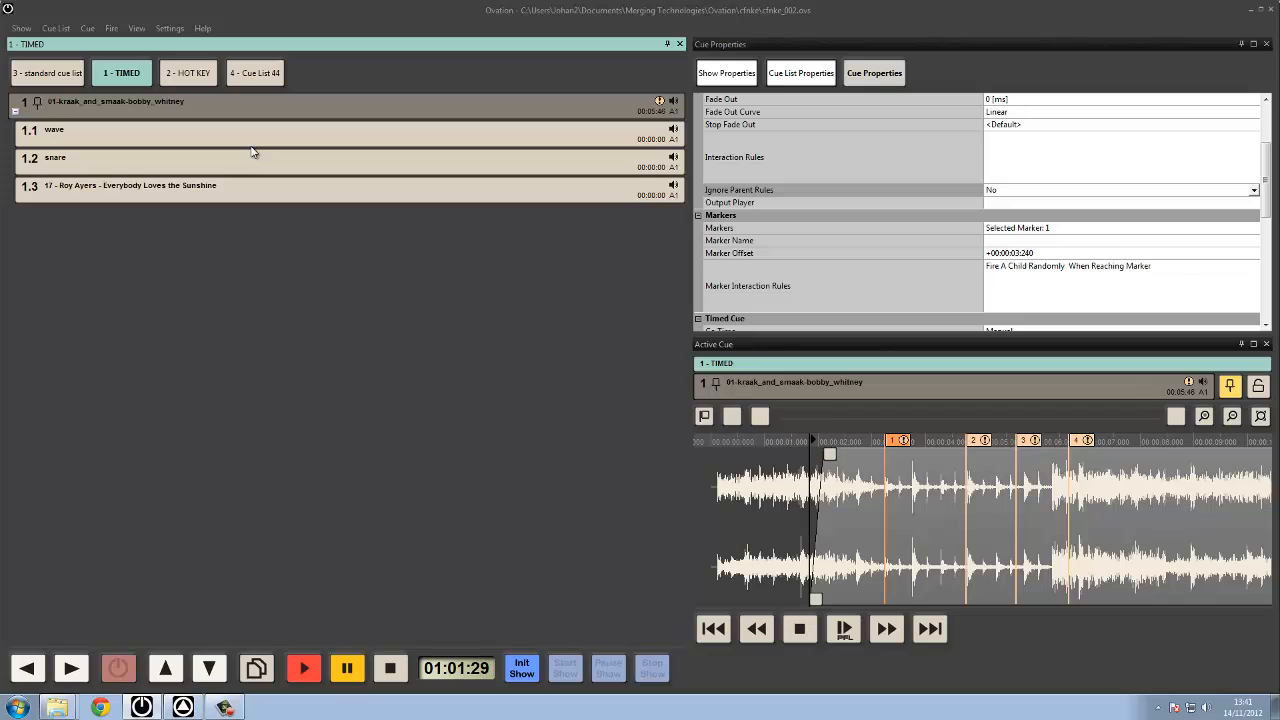
# Check where the show would be saved as a template, and cancel without saving
pyautogui.click(21, 28)
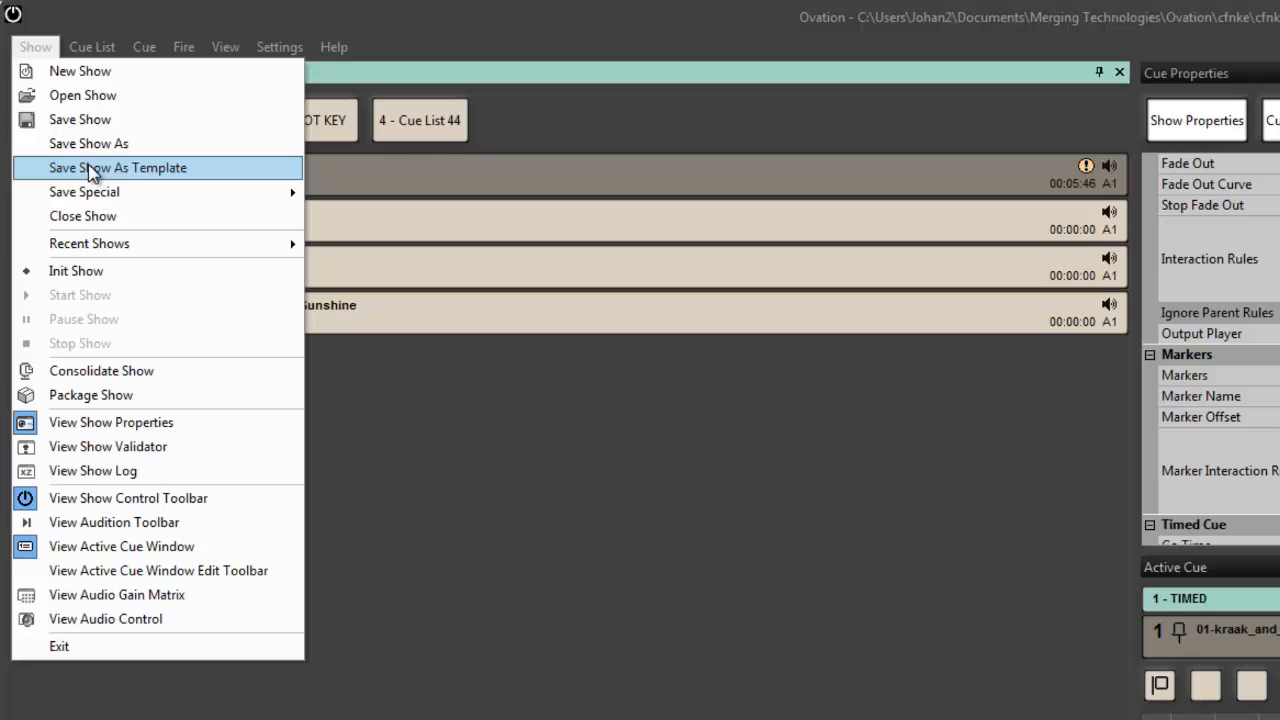
pyautogui.click(985, 460)
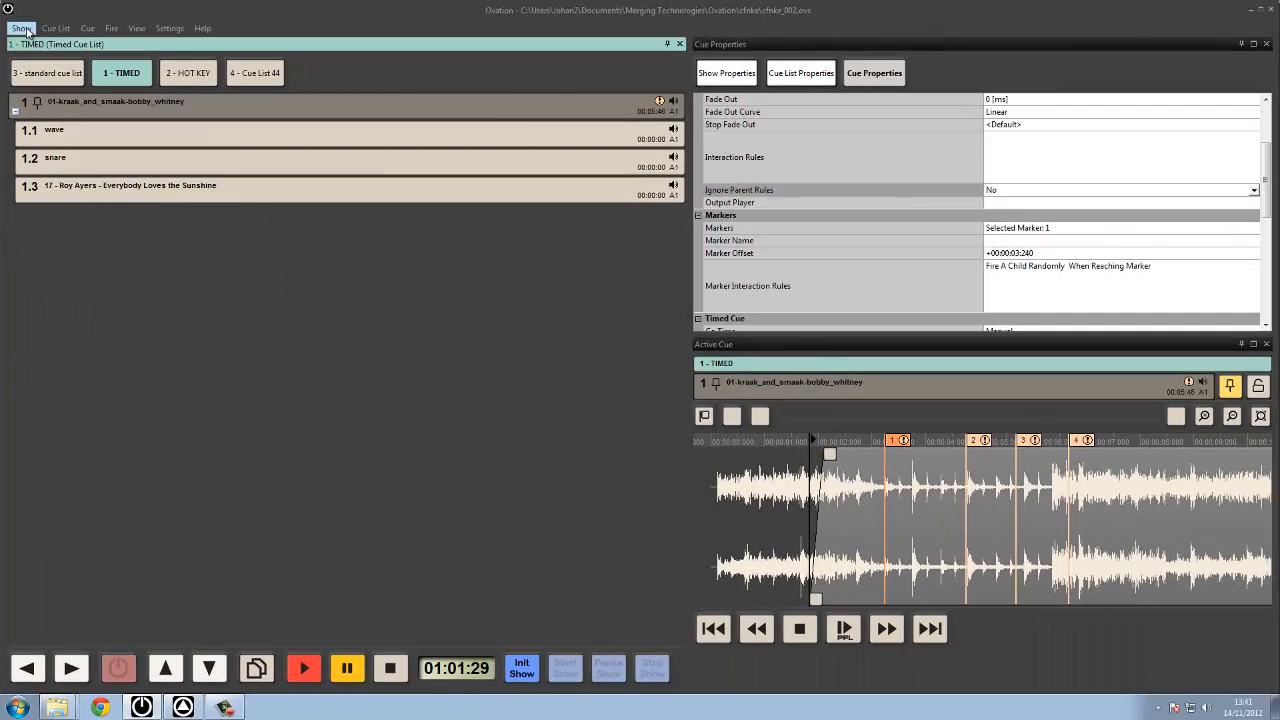
pyautogui.click(26, 30)
pyautogui.click(60, 104)
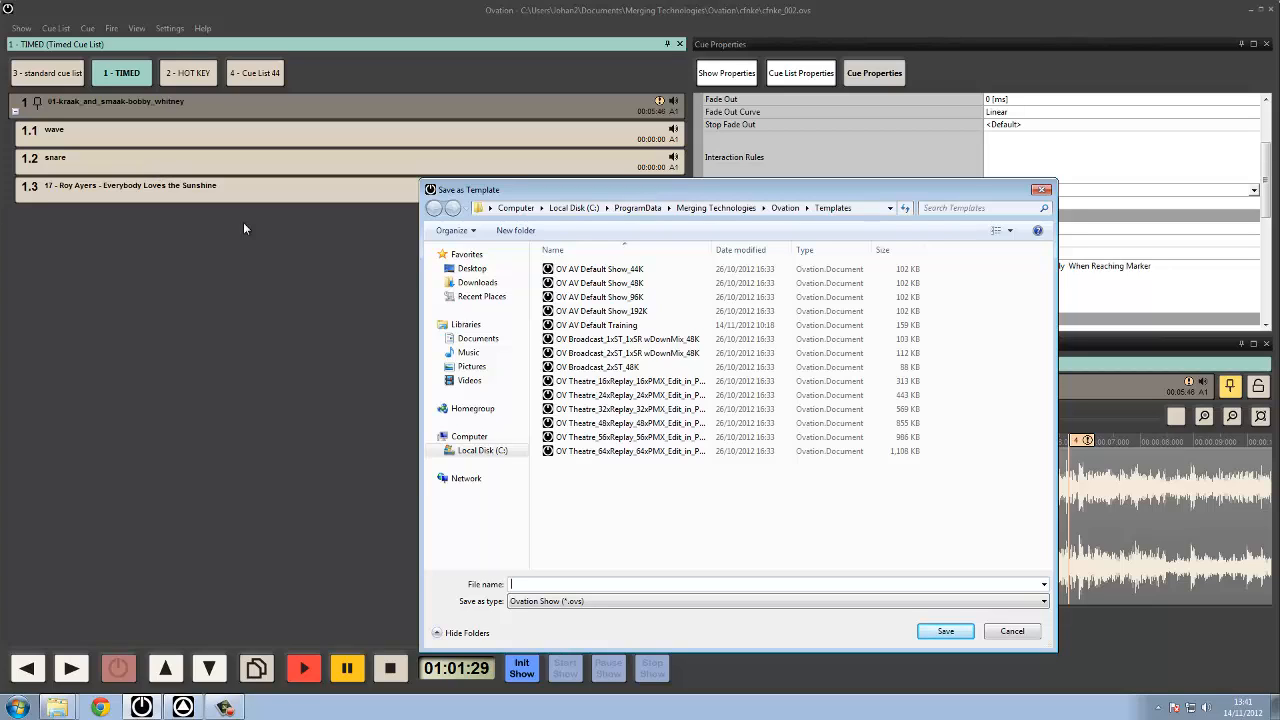
pyautogui.click(1010, 631)
# Consolidate the show with the option to collect all files from any location
pyautogui.click(21, 28)
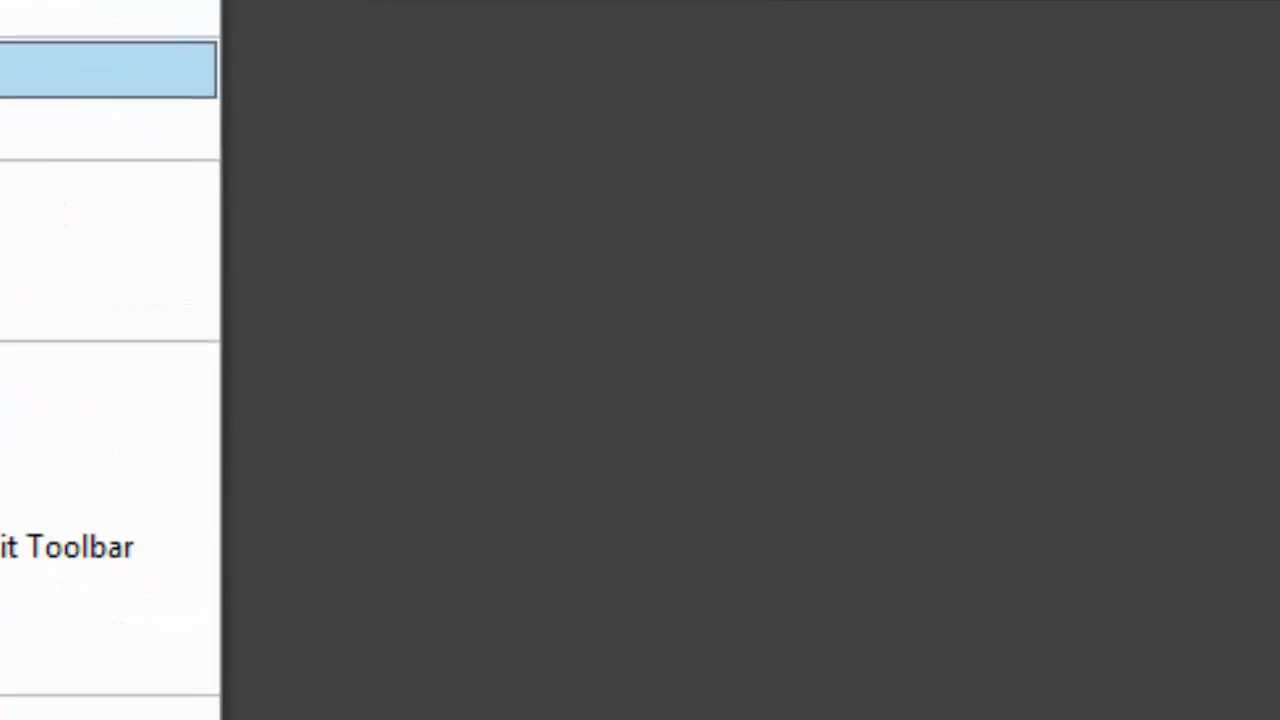
pyautogui.click(323, 150)
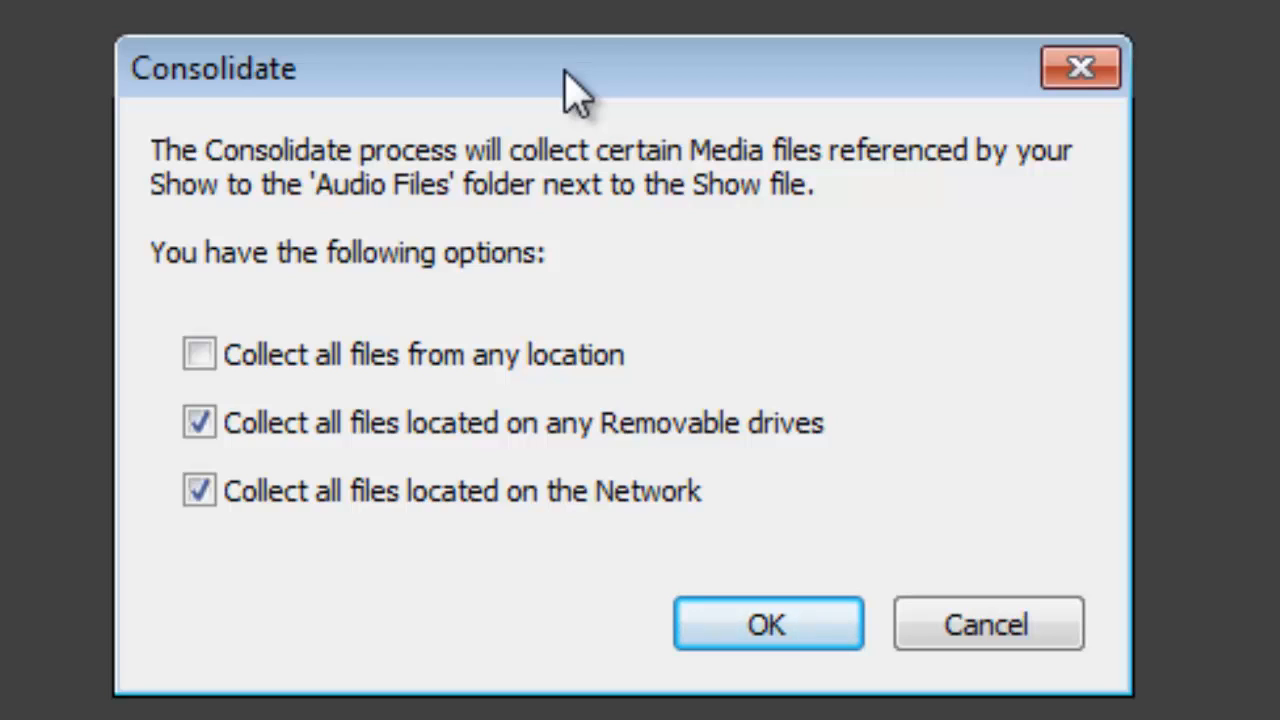
pyautogui.click(380, 510)
pyautogui.click(385, 440)
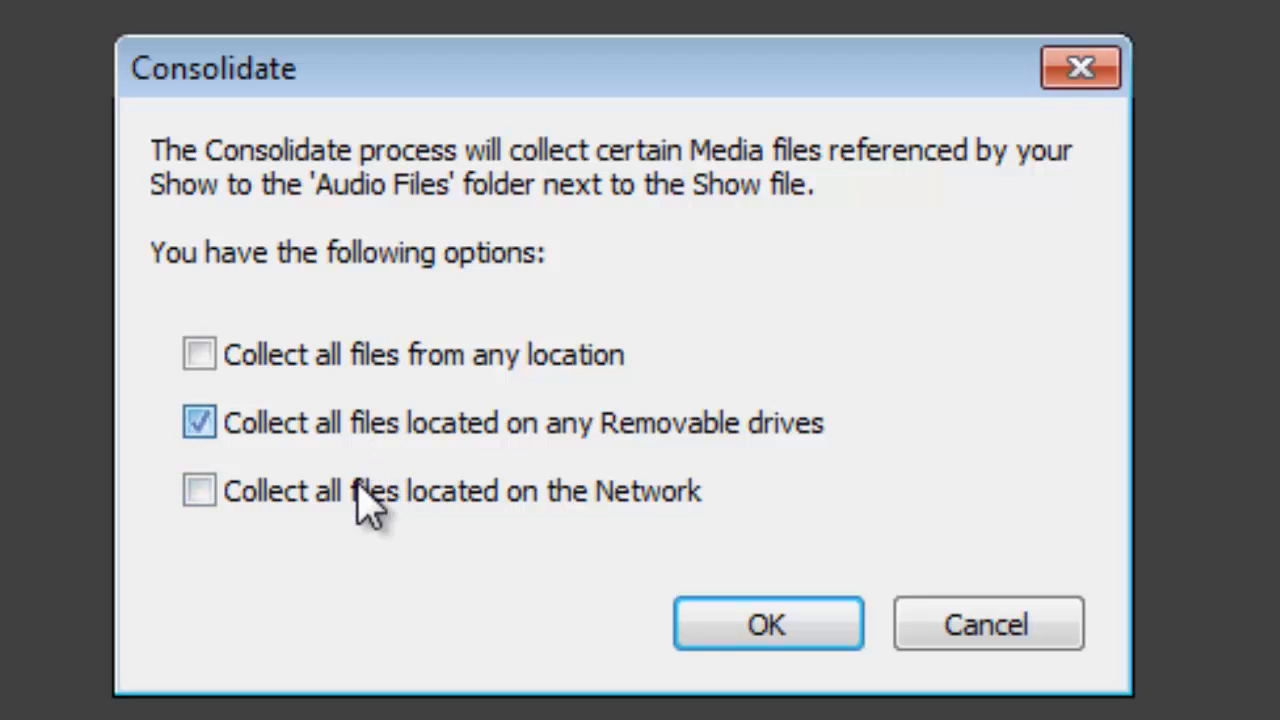
pyautogui.click(368, 515)
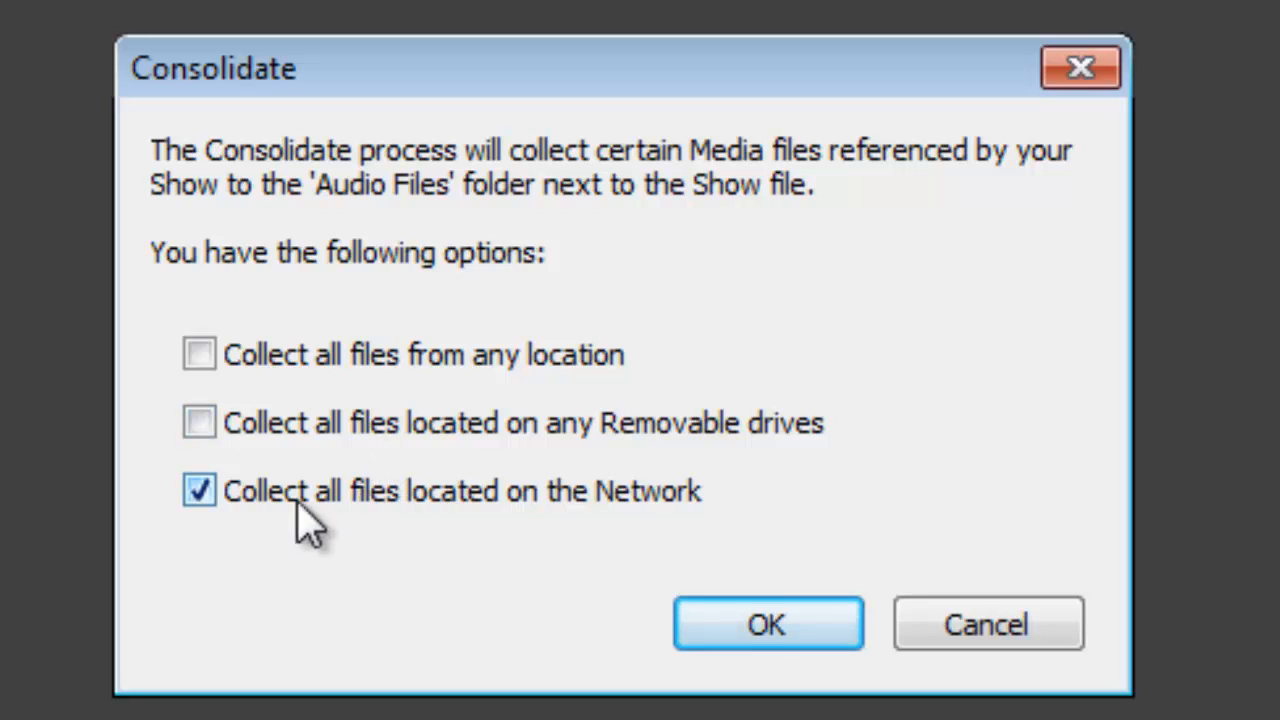
pyautogui.click(251, 440)
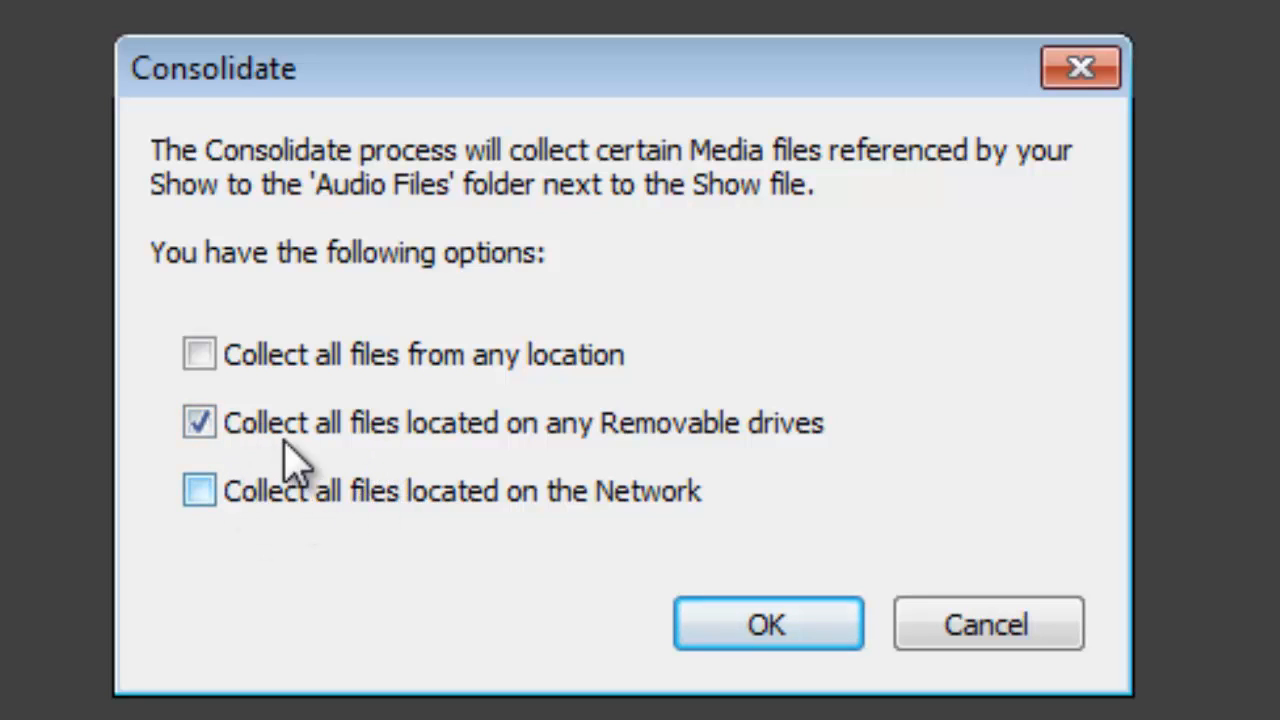
pyautogui.click(200, 356)
pyautogui.click(203, 360)
pyautogui.click(199, 491)
pyautogui.click(224, 362)
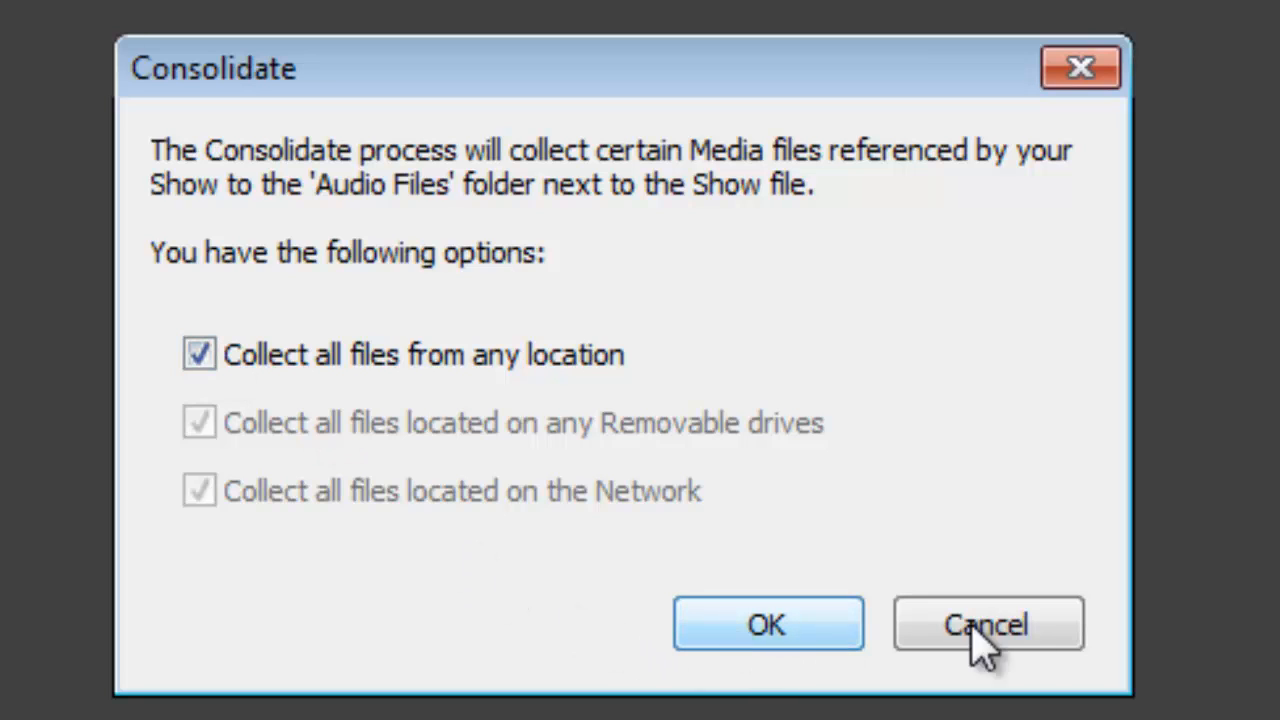
pyautogui.click(808, 628)
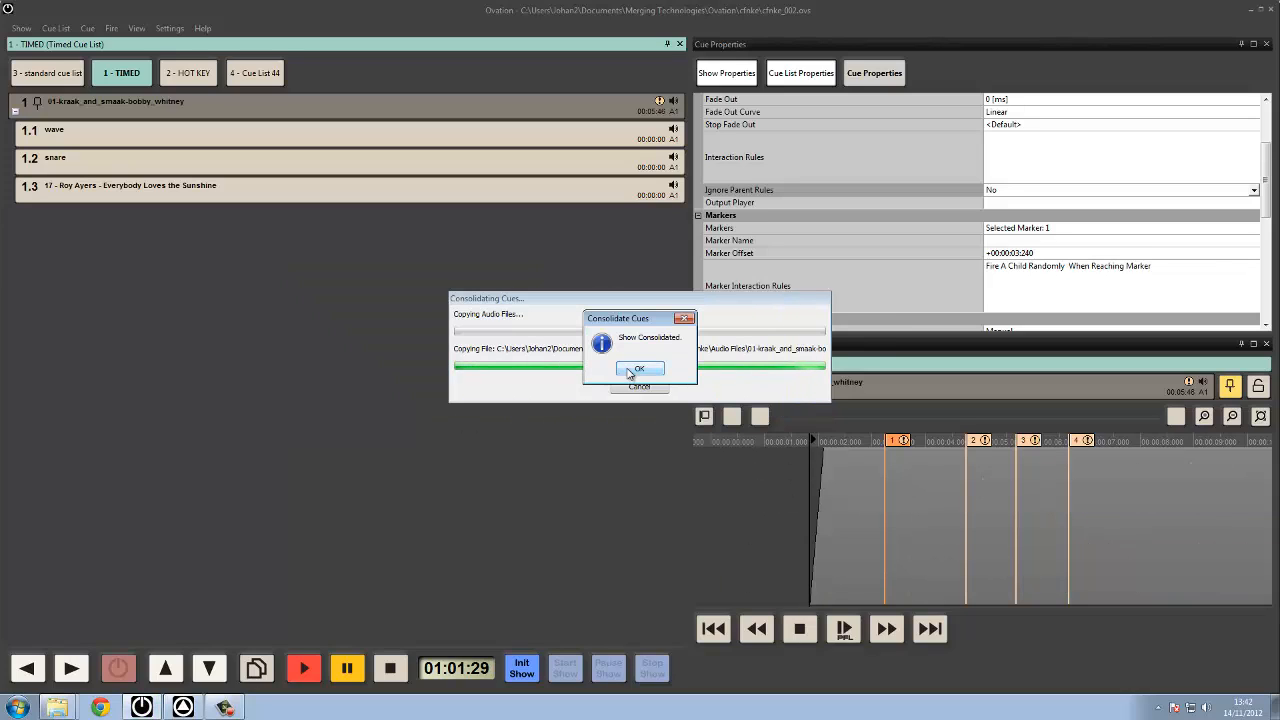
pyautogui.click(627, 373)
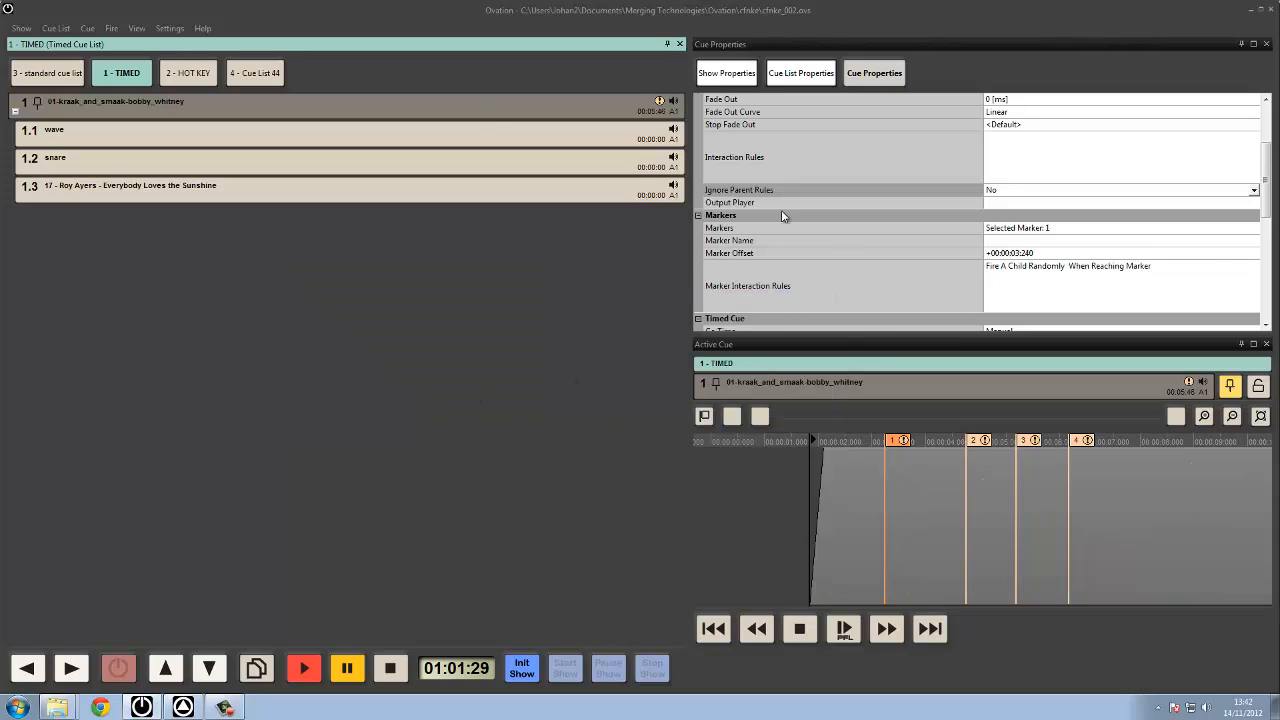
# Examine the Audio Media path in the properties of cue 1.1 wave
pyautogui.click(515, 138)
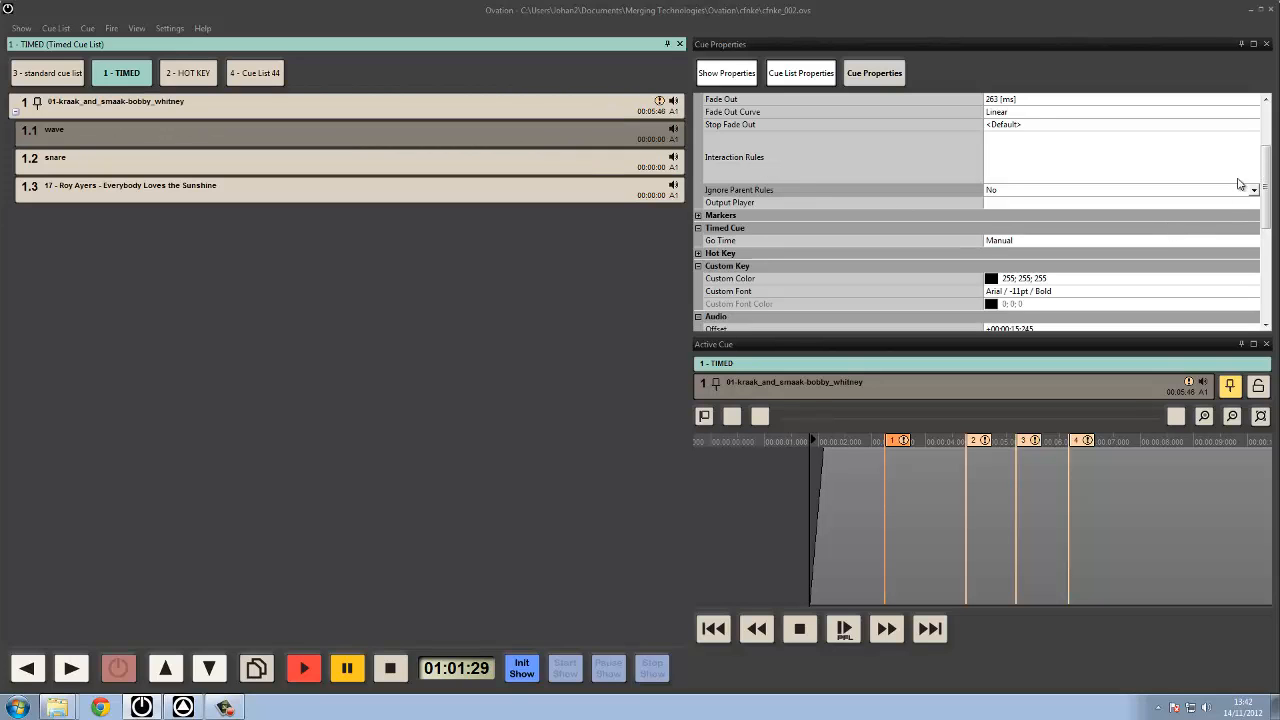
pyautogui.moveTo(1266, 178); pyautogui.dragTo(1266, 245)
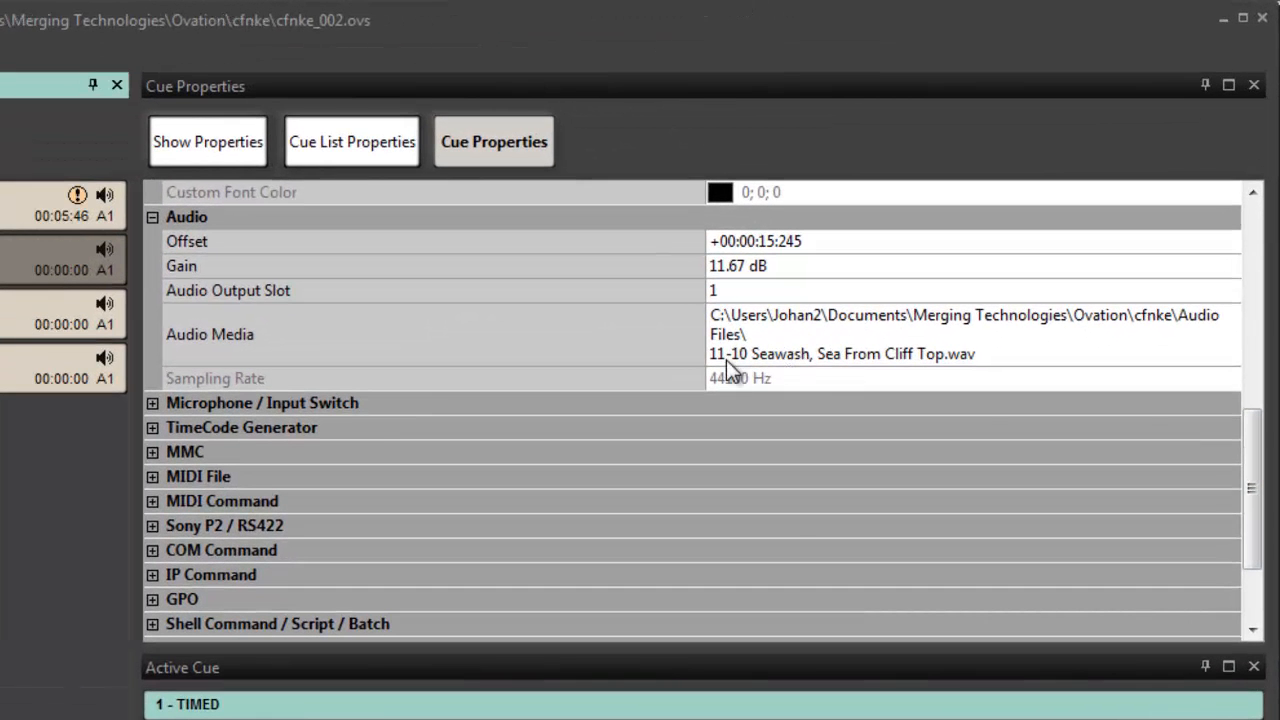
pyautogui.moveTo(1266, 430); pyautogui.dragTo(1266, 237)
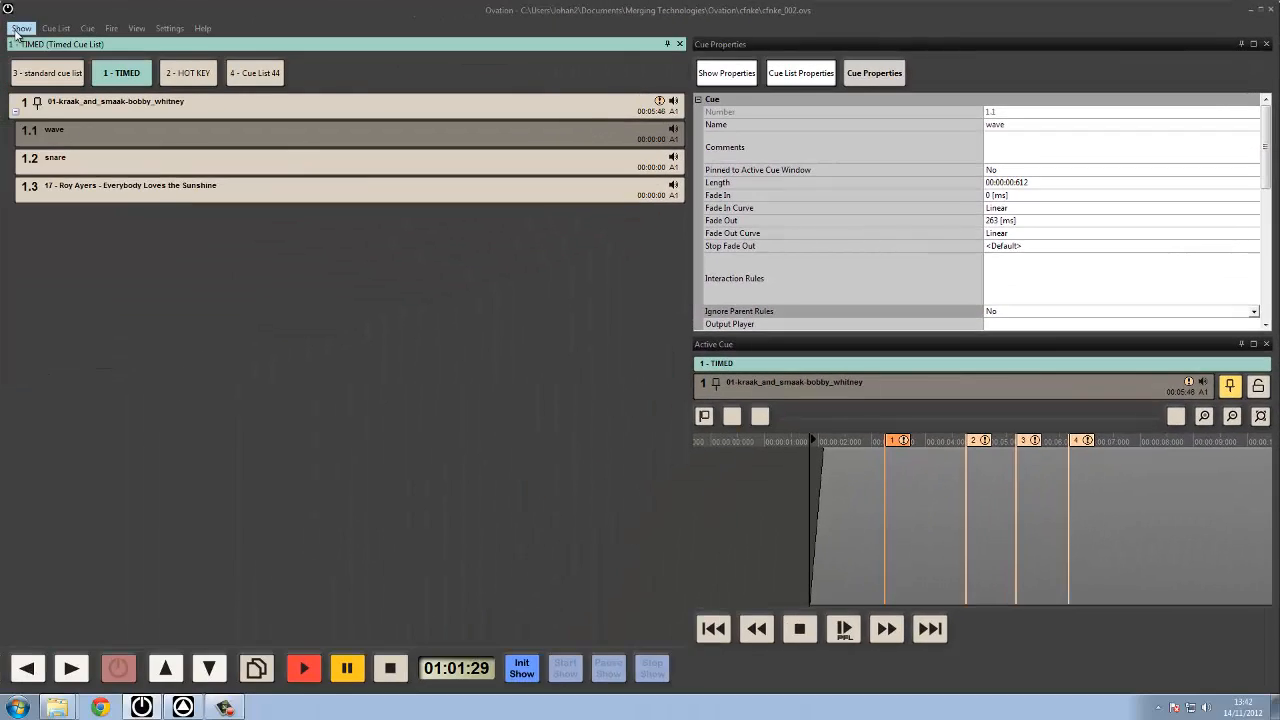
# Package the show to the Desktop and validate the newly packaged show
pyautogui.click(17, 26)
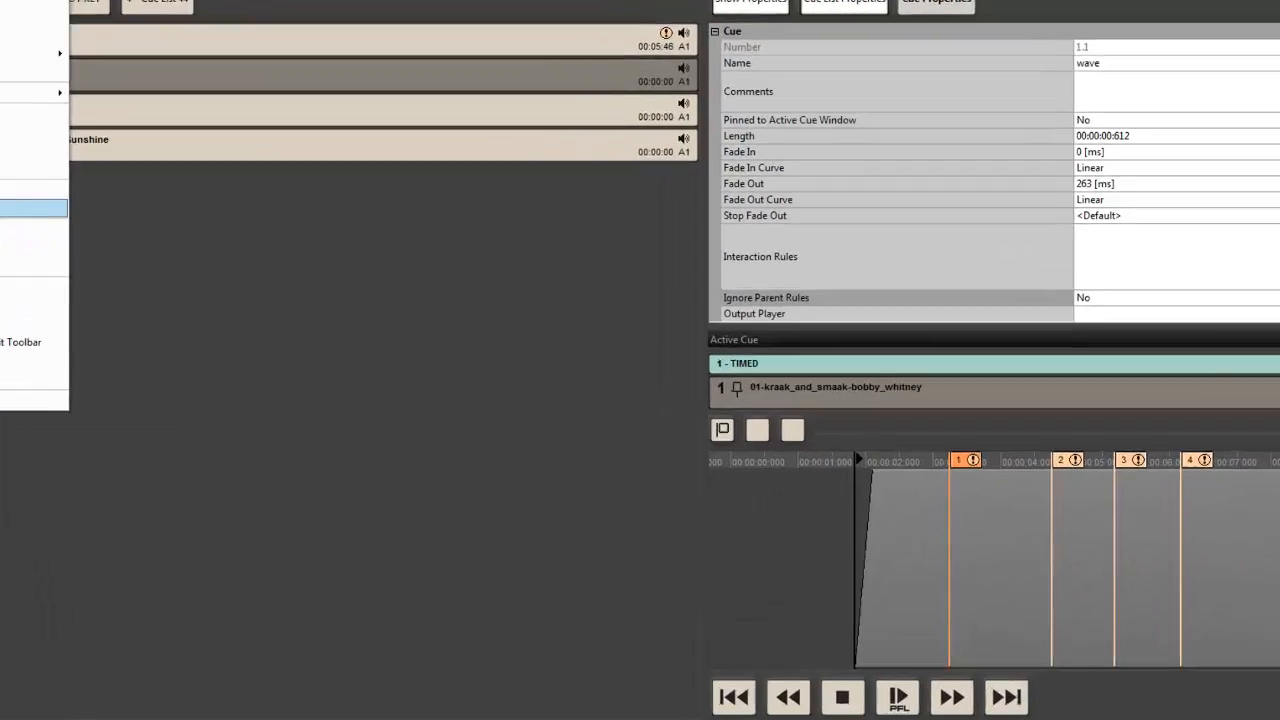
pyautogui.click(74, 246)
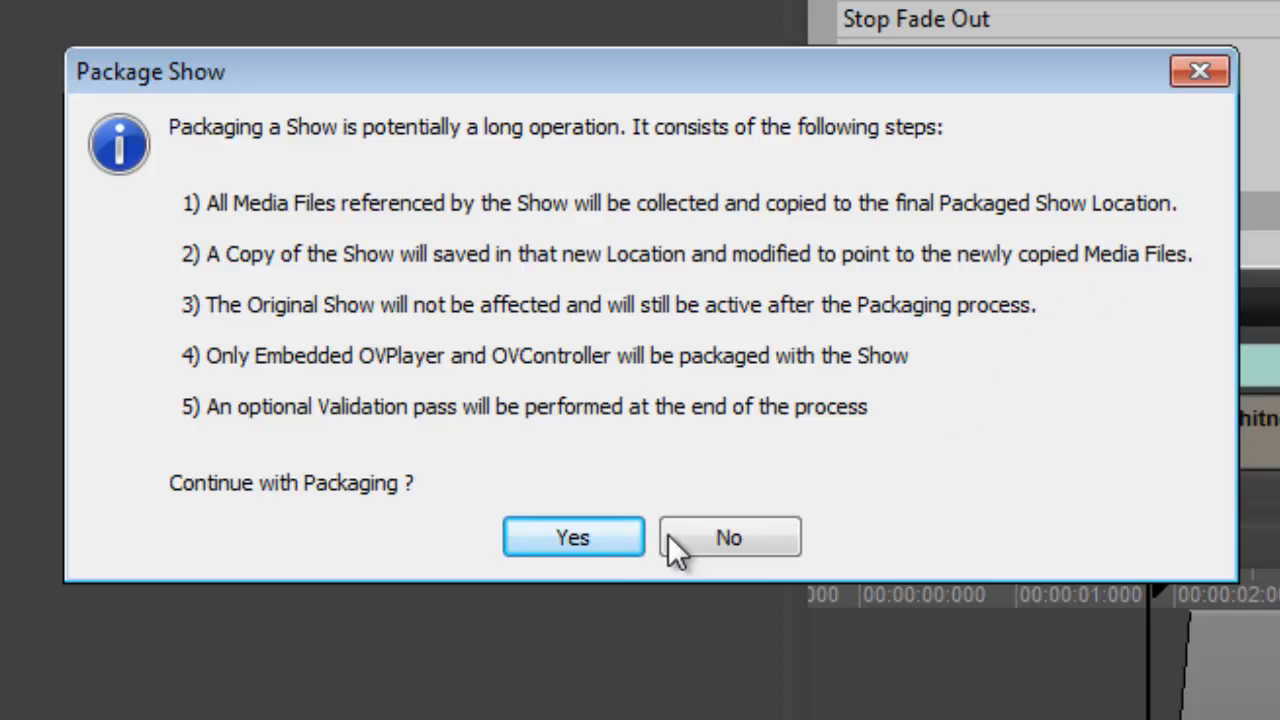
pyautogui.click(575, 537)
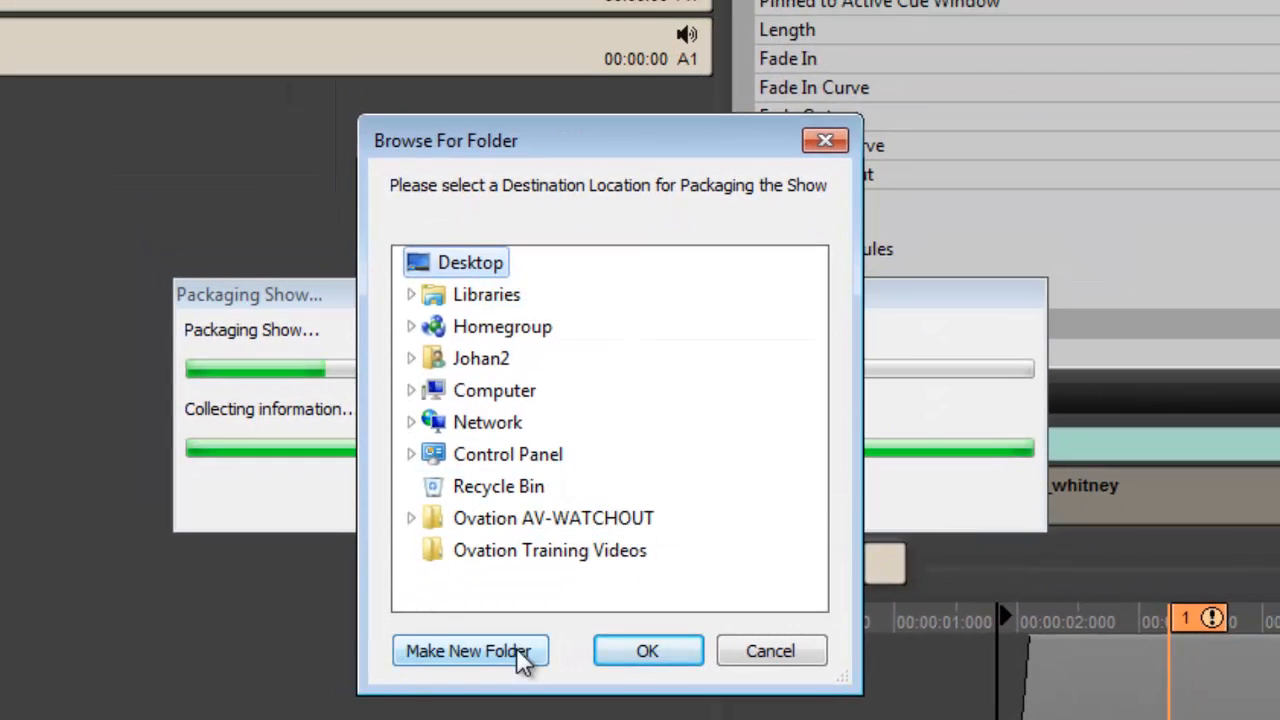
pyautogui.click(648, 651)
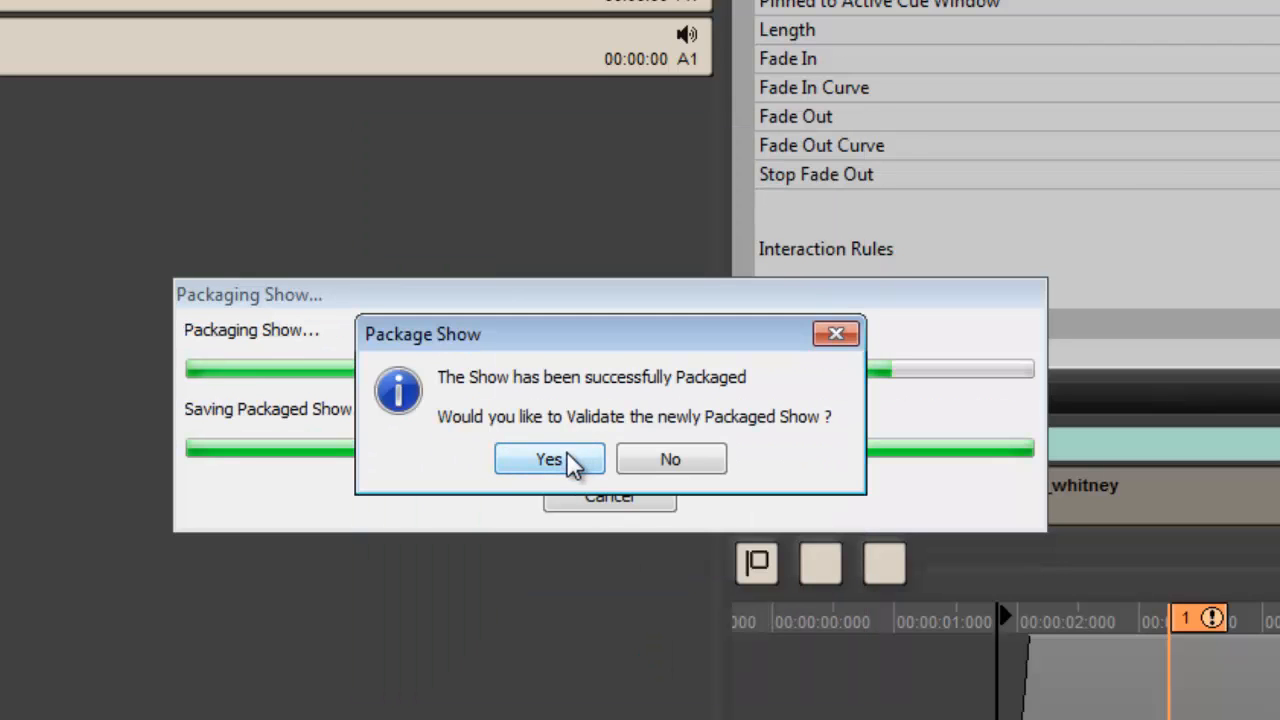
pyautogui.click(566, 455)
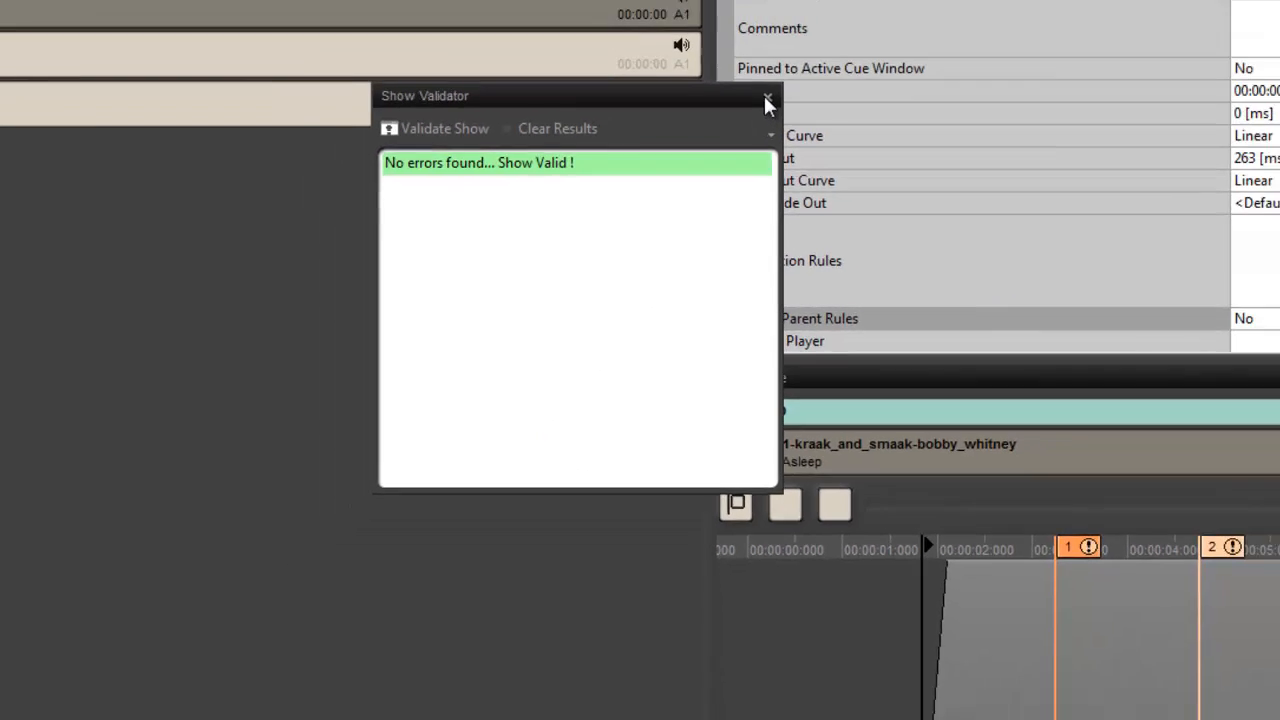
pyautogui.click(766, 98)
# Switch to Windows Explorer and examine the packaged cfnke_002 folder on the Desktop, including its Audio Files folder
pyautogui.press('super+e')
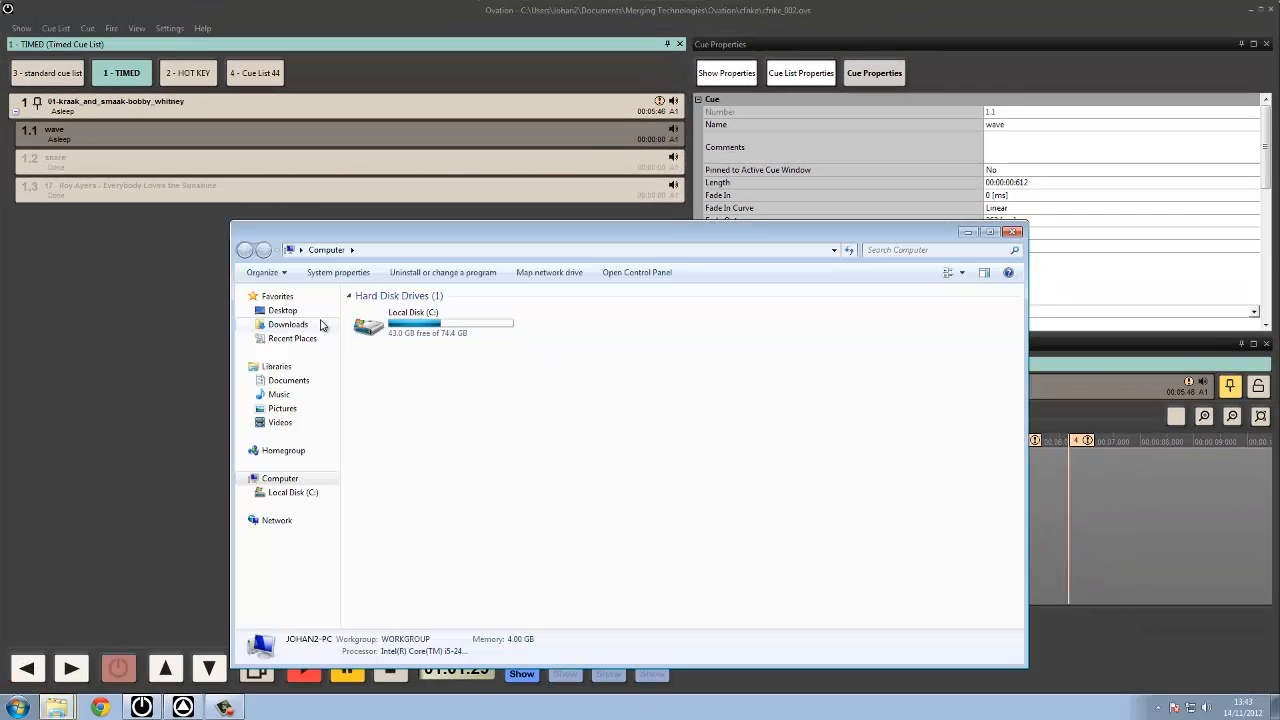
pyautogui.click(283, 310)
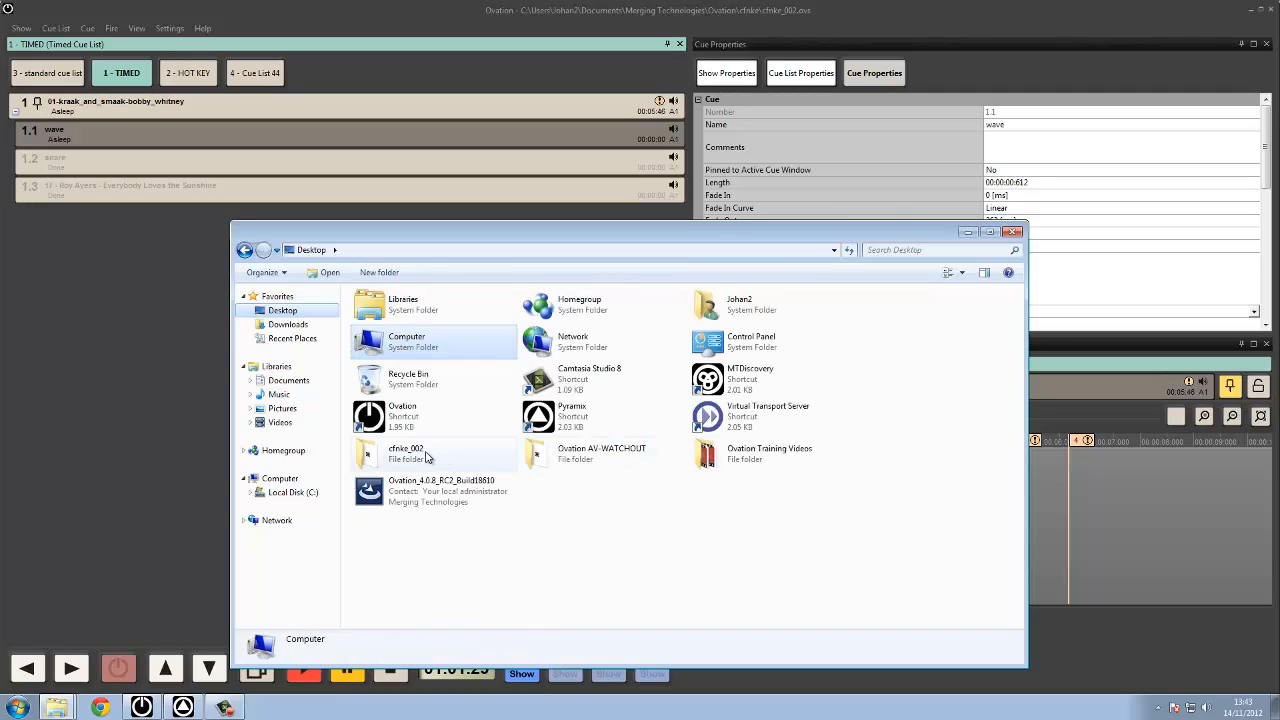
pyautogui.click(426, 457)
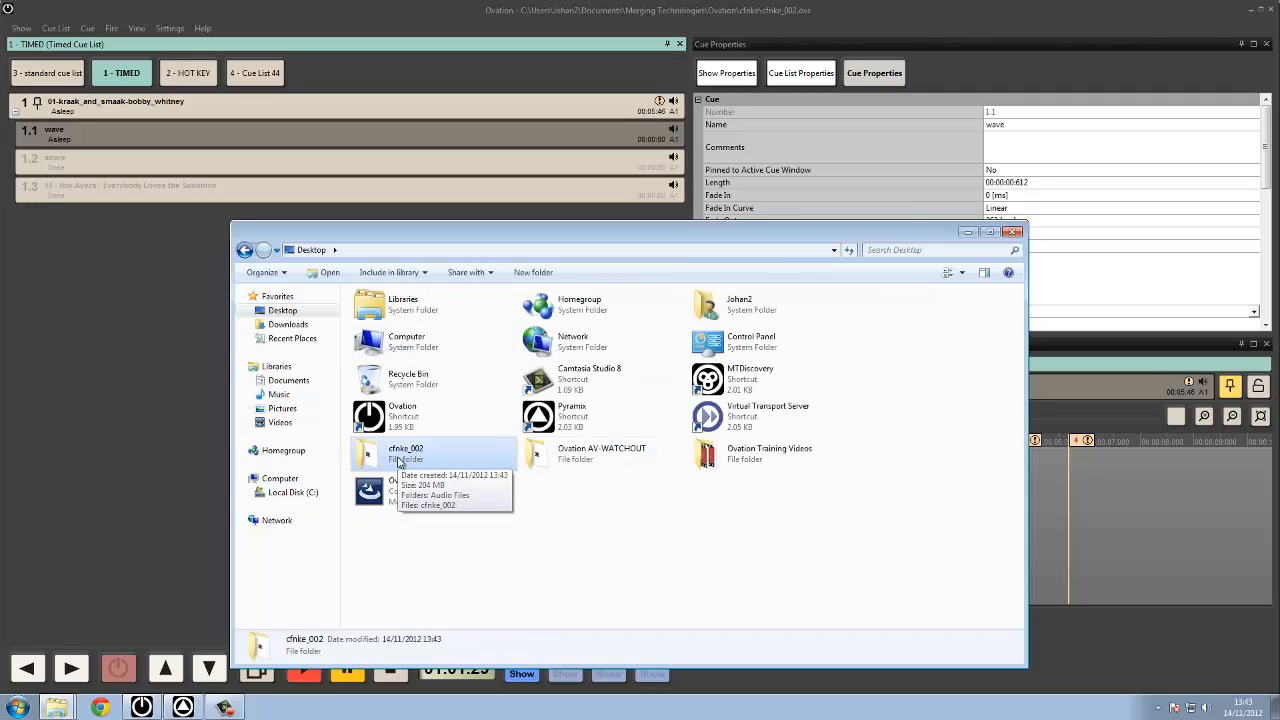
pyautogui.doubleClick(399, 462)
pyautogui.click(400, 327)
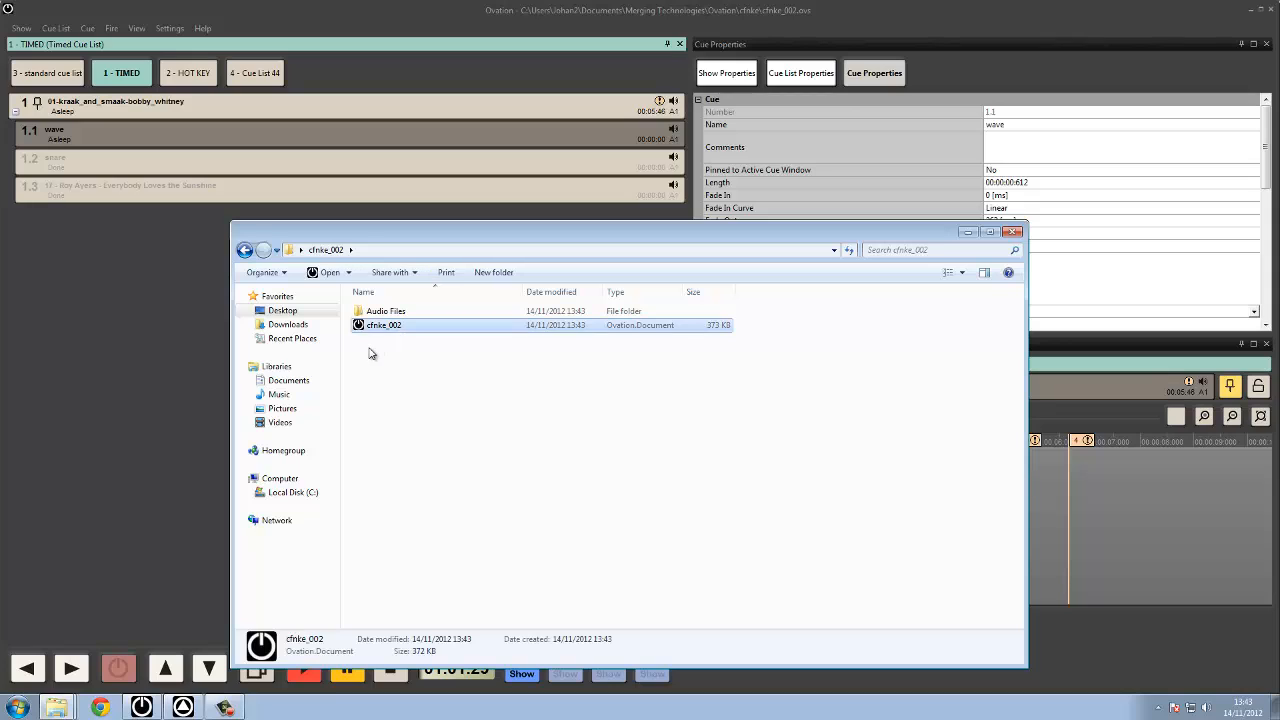
pyautogui.doubleClick(388, 315)
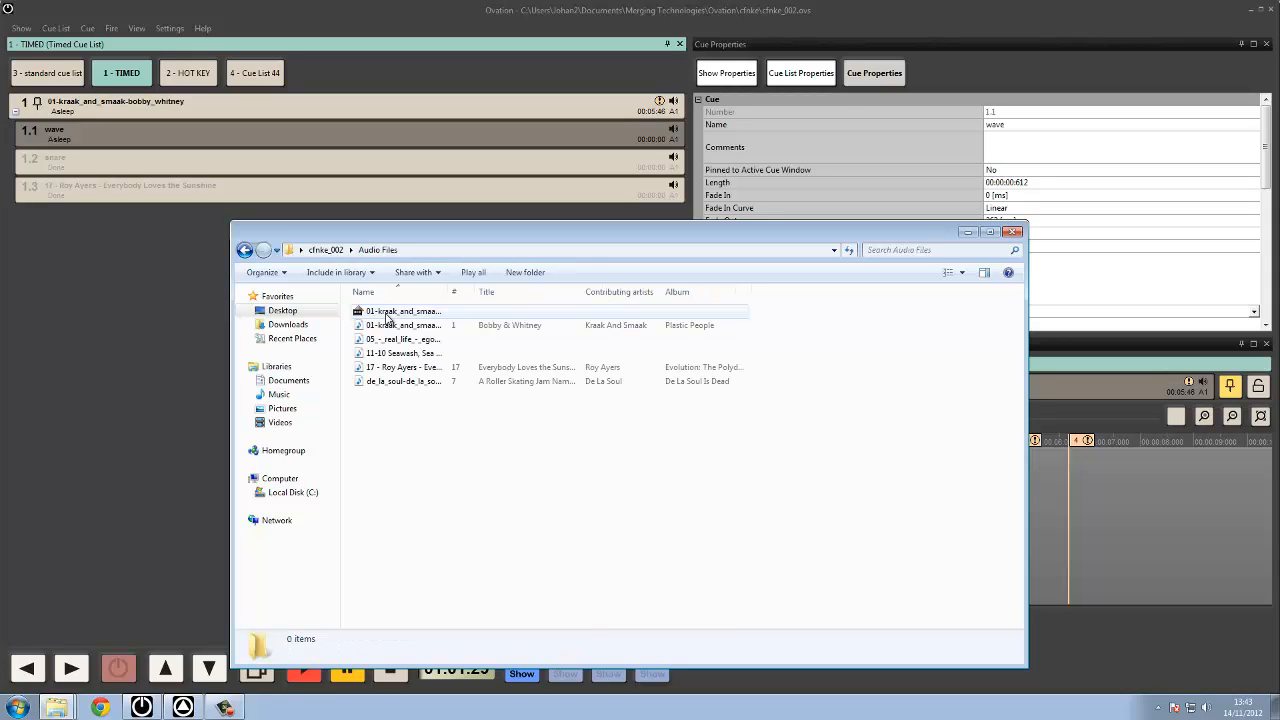
pyautogui.click(1012, 232)
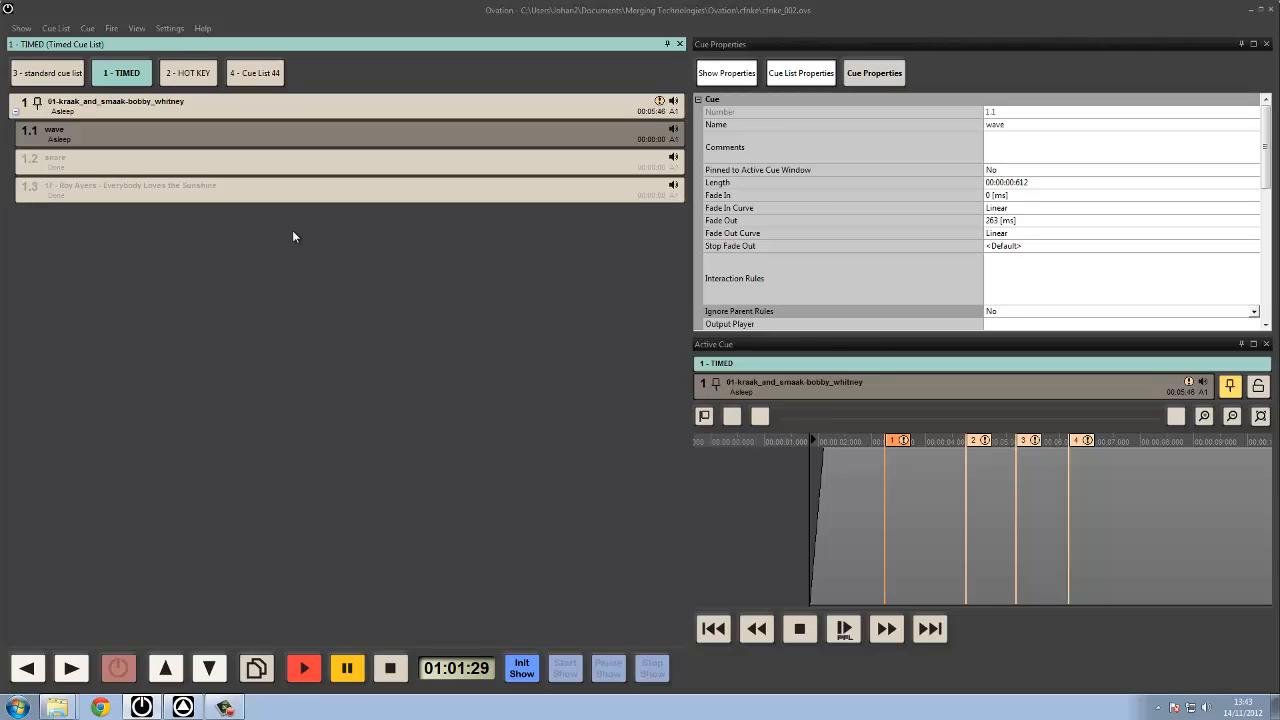